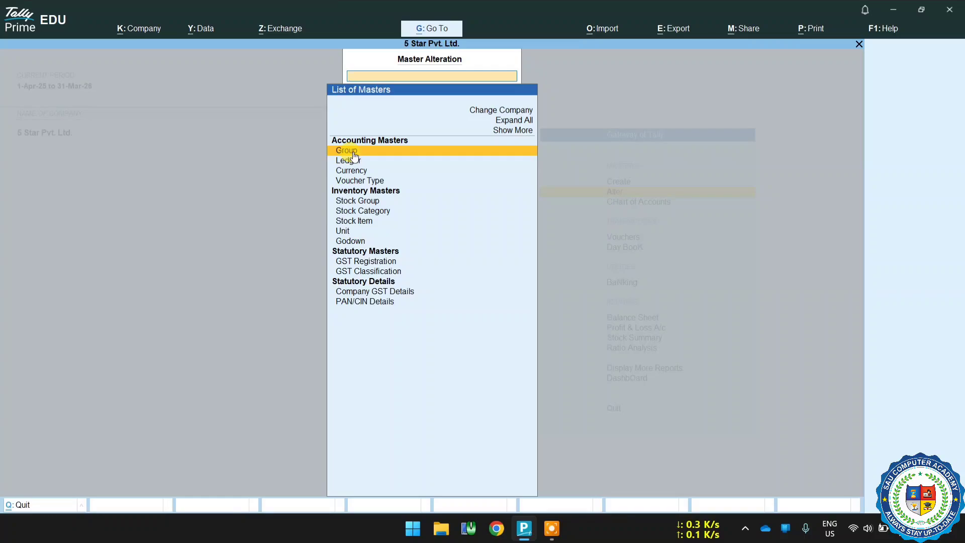
{"action": "left_click", "coordinate": [353, 158]}
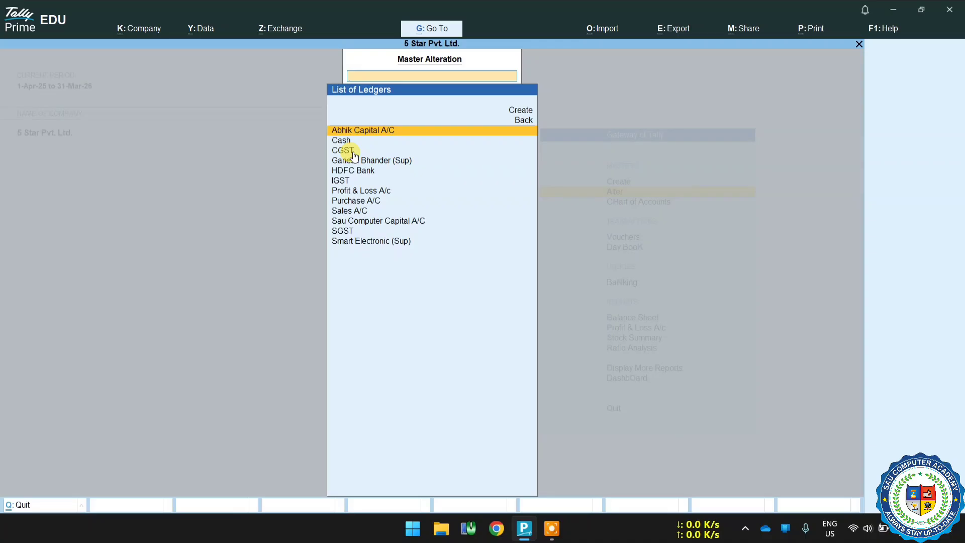
{"action": "key", "text": "Escape"}
{"action": "key", "text": "Escape"}
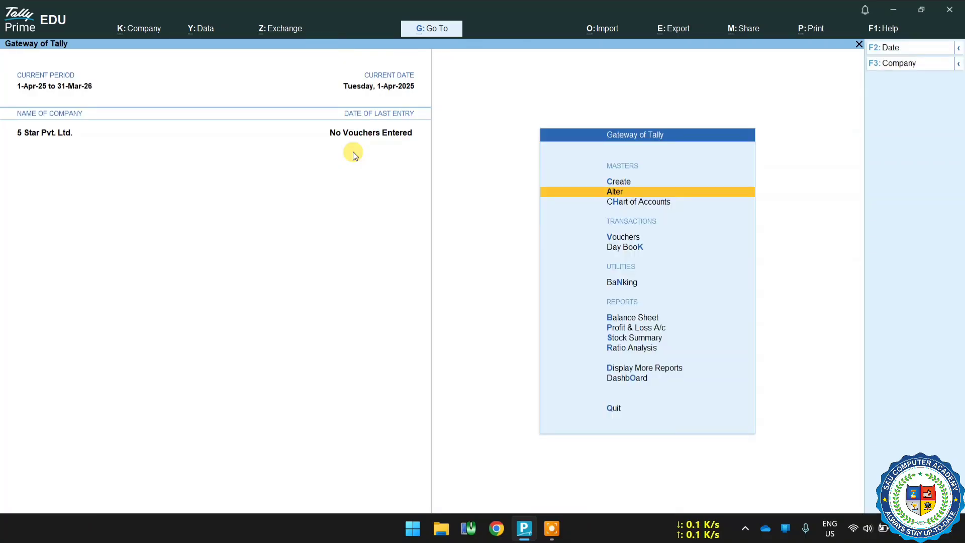
Open voucher entry and switch to a new Purchase voucher.
{"action": "key", "text": "Down"}
{"action": "key", "text": "Down"}
{"action": "key", "text": "Return"}
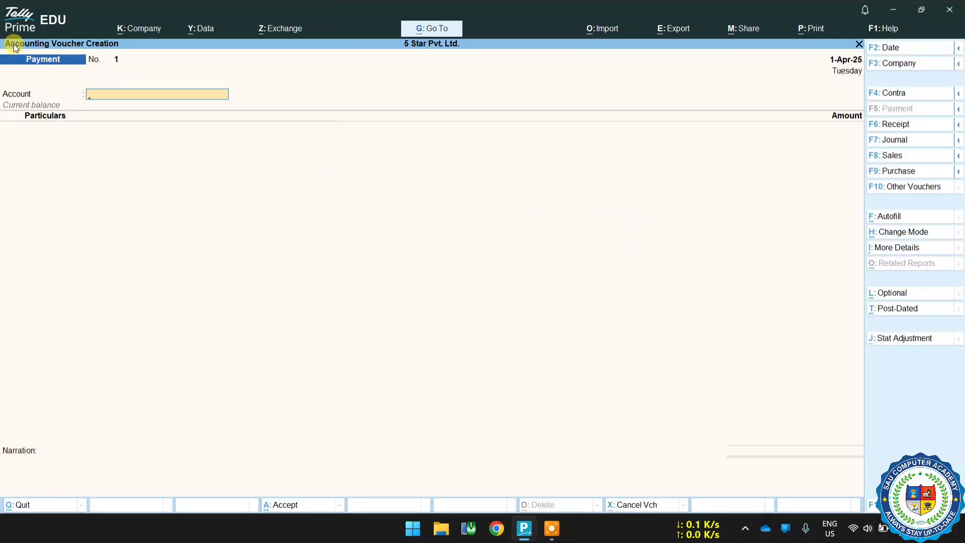
{"action": "left_click", "coordinate": [900, 173]}
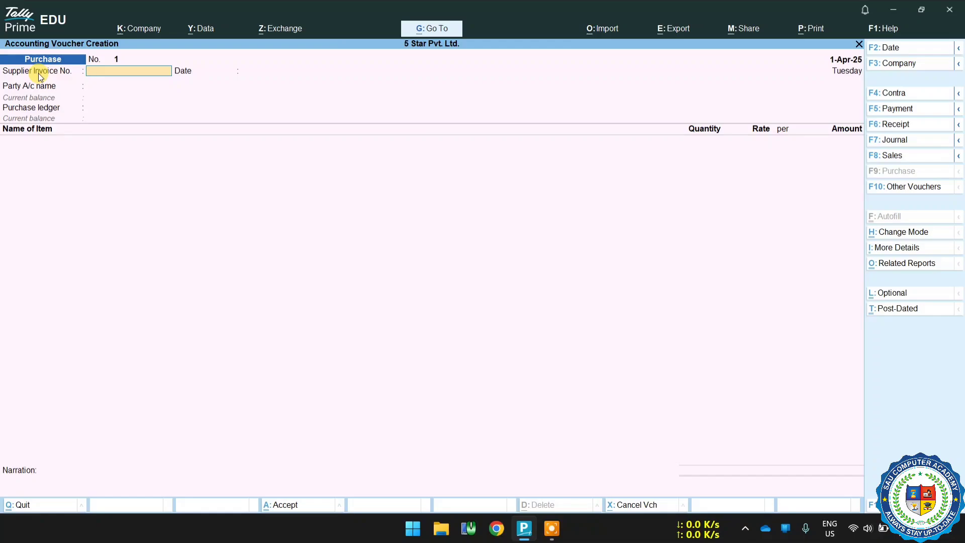
Enter supplier invoice number 101 and keep the voucher date 1-Apr-25.
{"action": "type", "text": "101"}
{"action": "key", "text": "Return"}
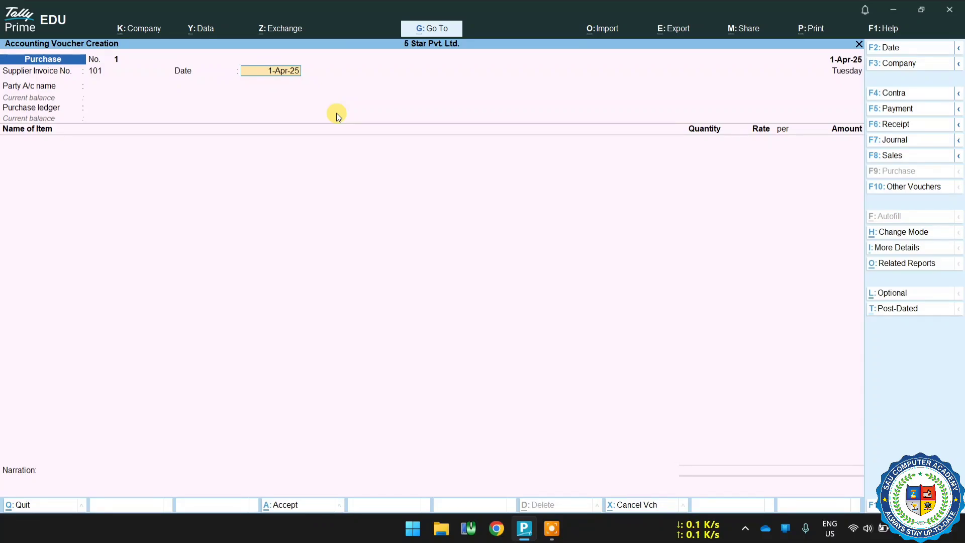
{"action": "key", "text": "Return"}
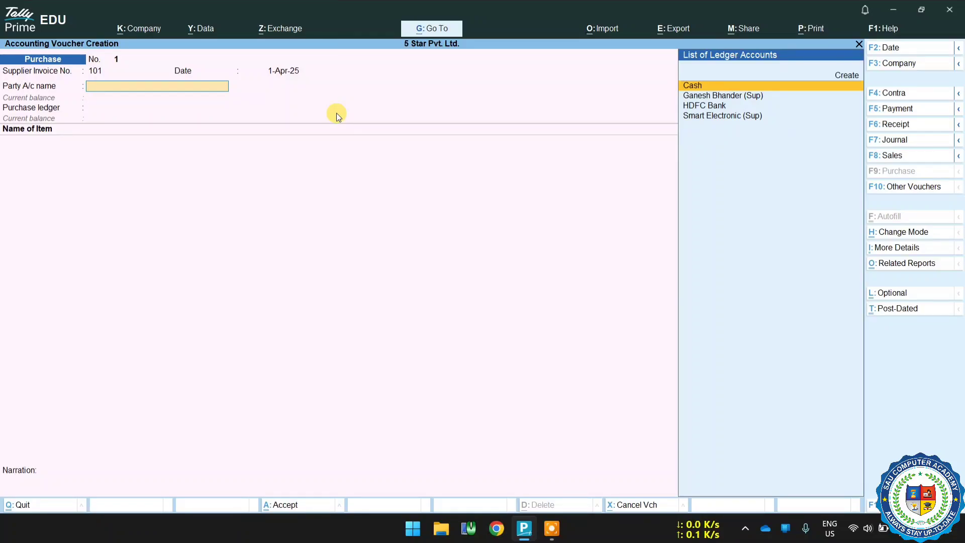
Choose Smart Electronic (Sup) as the party account.
{"action": "key", "text": "Down"}
{"action": "key", "text": "Down"}
{"action": "key", "text": "Down"}
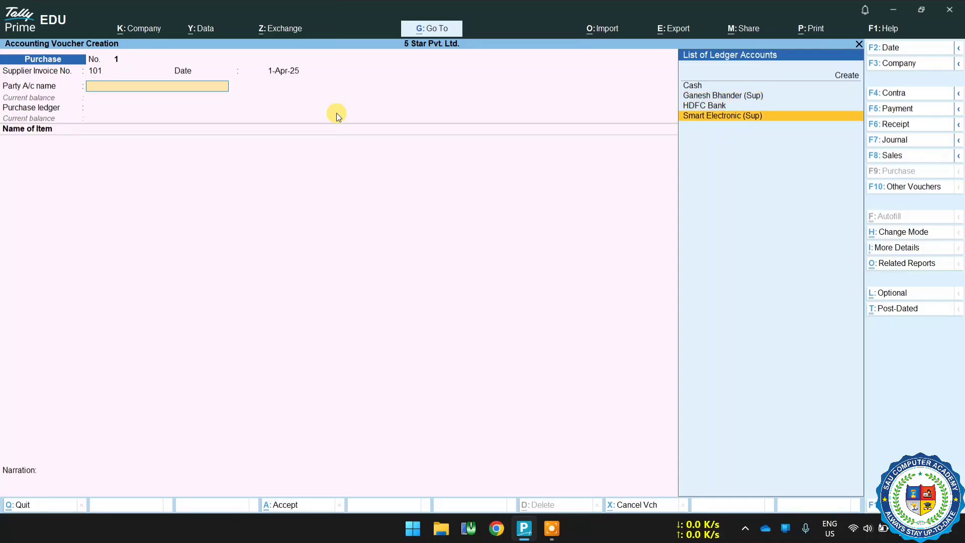
{"action": "key", "text": "Return"}
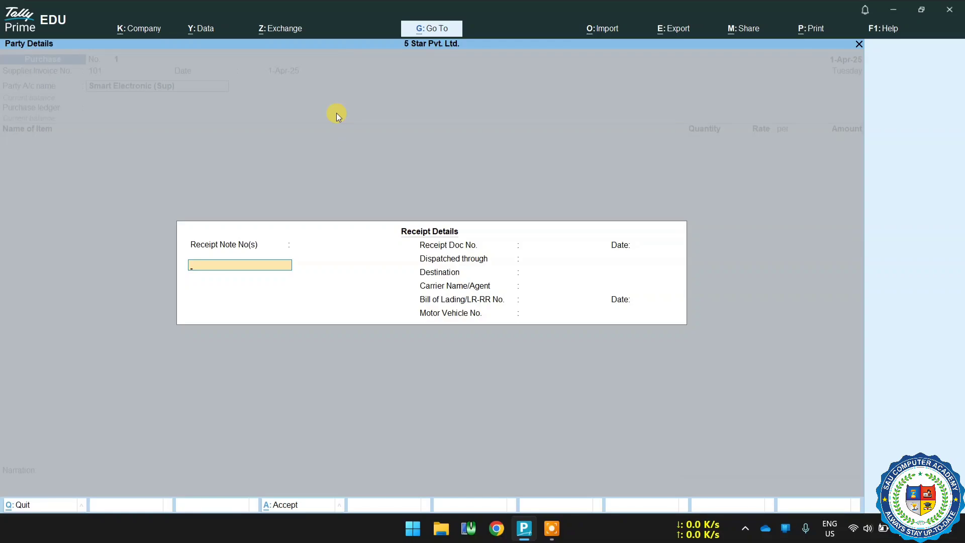
Skip through all receipt details fields, leaving them blank.
{"action": "key", "text": "Return"}
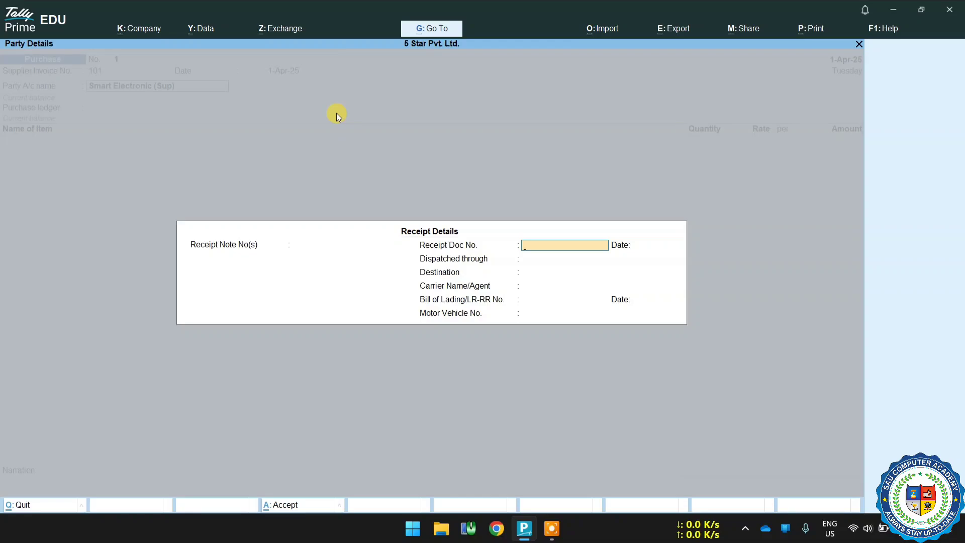
{"action": "key", "text": "Return"}
{"action": "key", "text": "Return"}
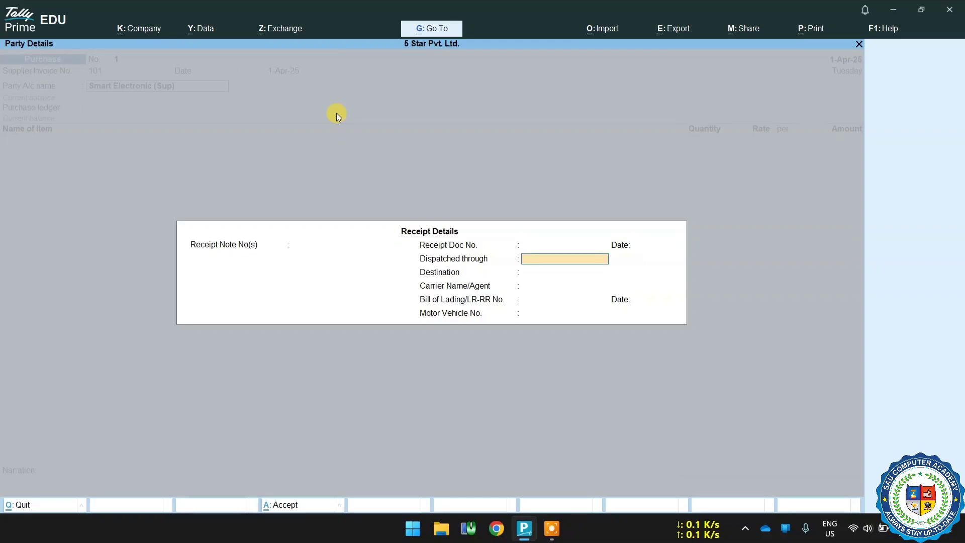
{"action": "key", "text": "Return"}
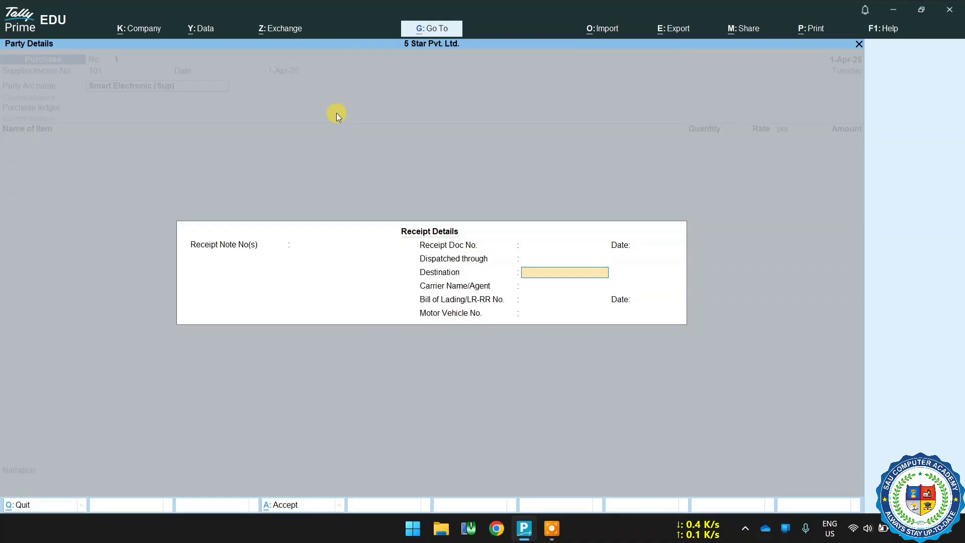
{"action": "key", "text": "Return"}
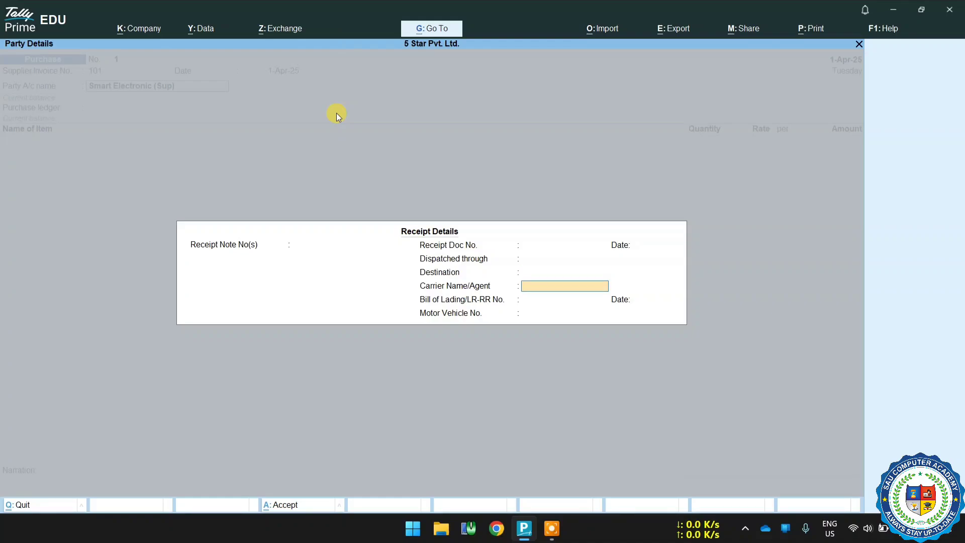
{"action": "key", "text": "Return"}
{"action": "key", "text": "Return"}
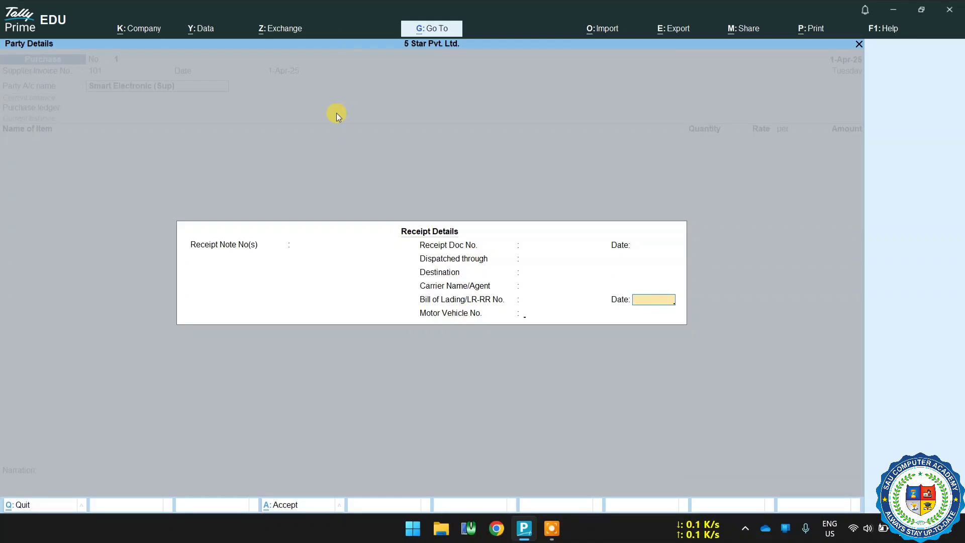
{"action": "key", "text": "Return"}
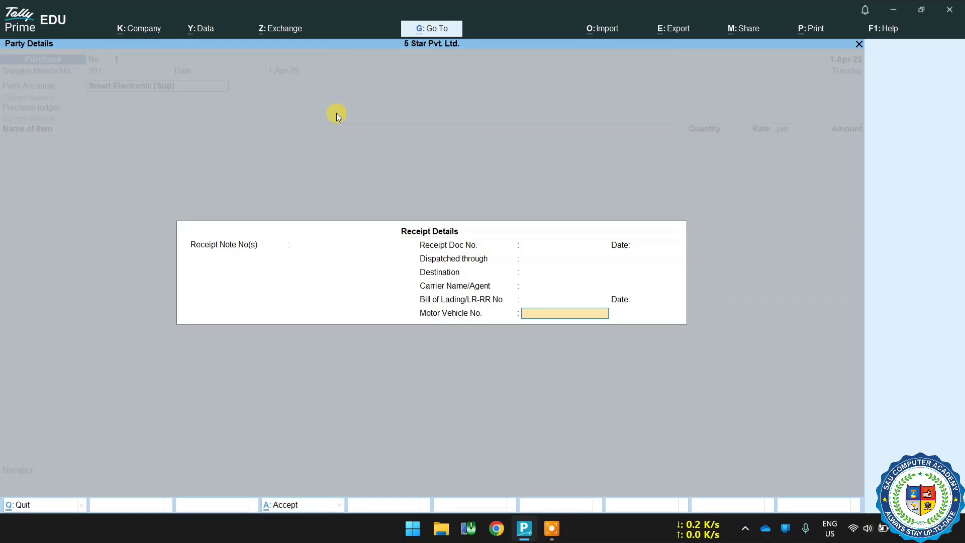
{"action": "key", "text": "Return"}
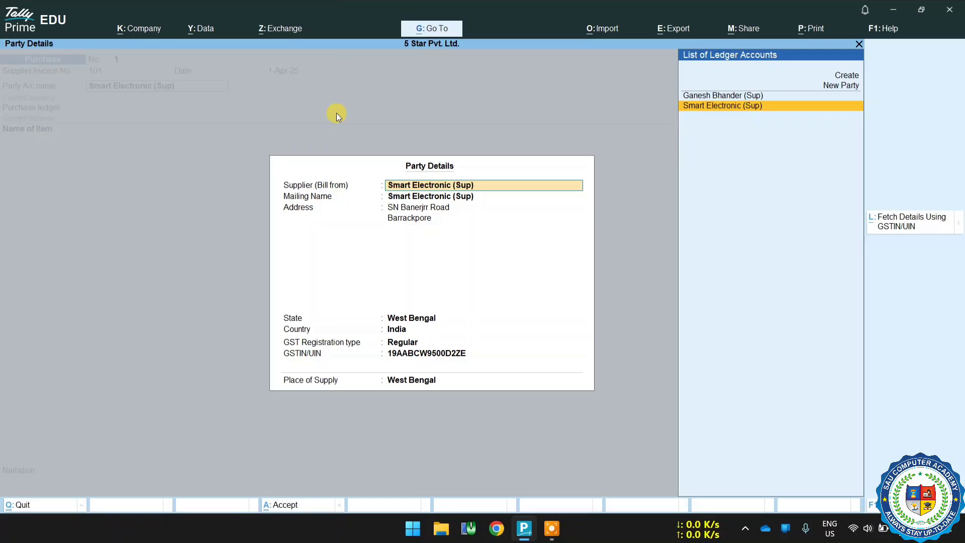
Step through and accept the supplier's party details.
{"action": "key", "text": "Return"}
{"action": "key", "text": "Return"}
{"action": "key", "text": "Return"}
{"action": "key", "text": "Return"}
{"action": "key", "text": "Return"}
{"action": "key", "text": "Return"}
{"action": "key", "text": "Return"}
{"action": "key", "text": "Return"}
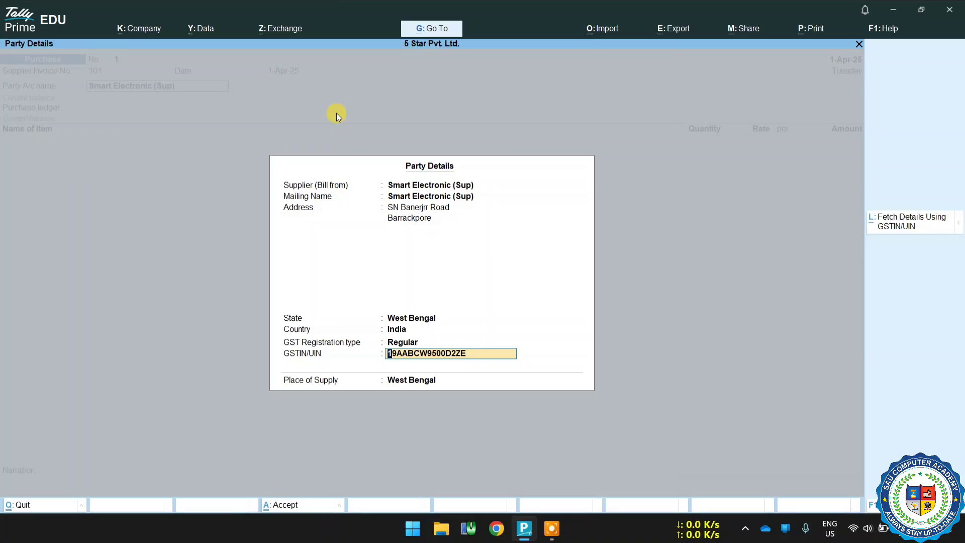
{"action": "key", "text": "Return"}
{"action": "key", "text": "Return"}
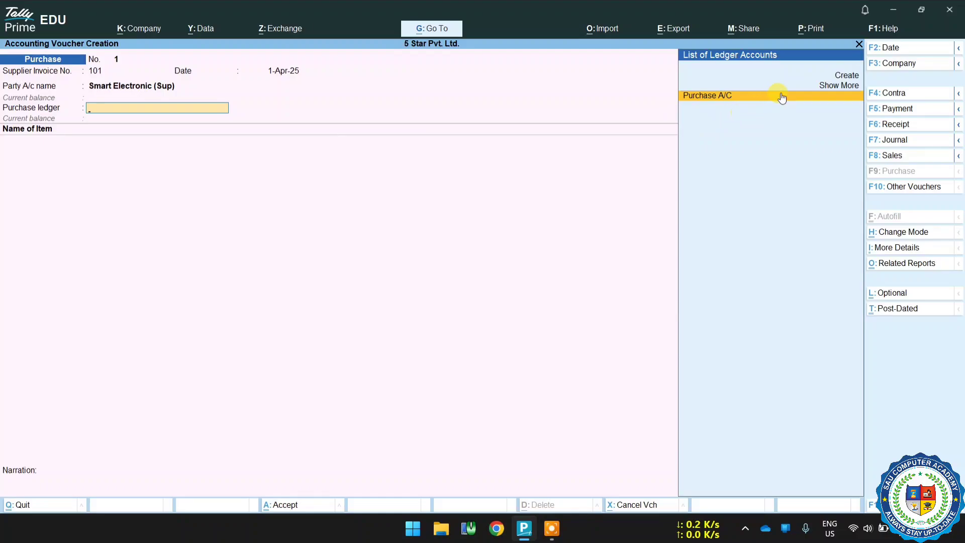
Select Purchase A/C as the purchase ledger and add the stock item Computer as the first line.
{"action": "key", "text": "Return"}
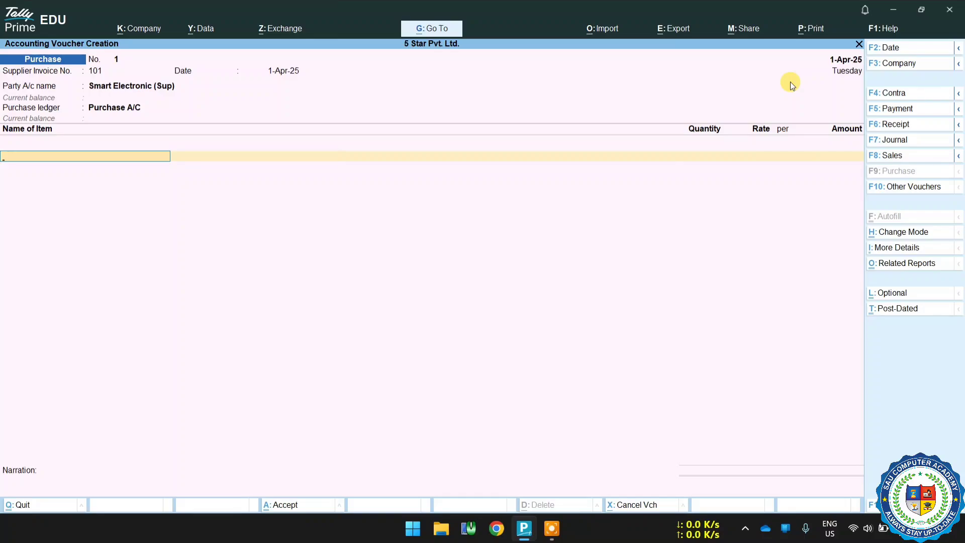
{"action": "key", "text": "space"}
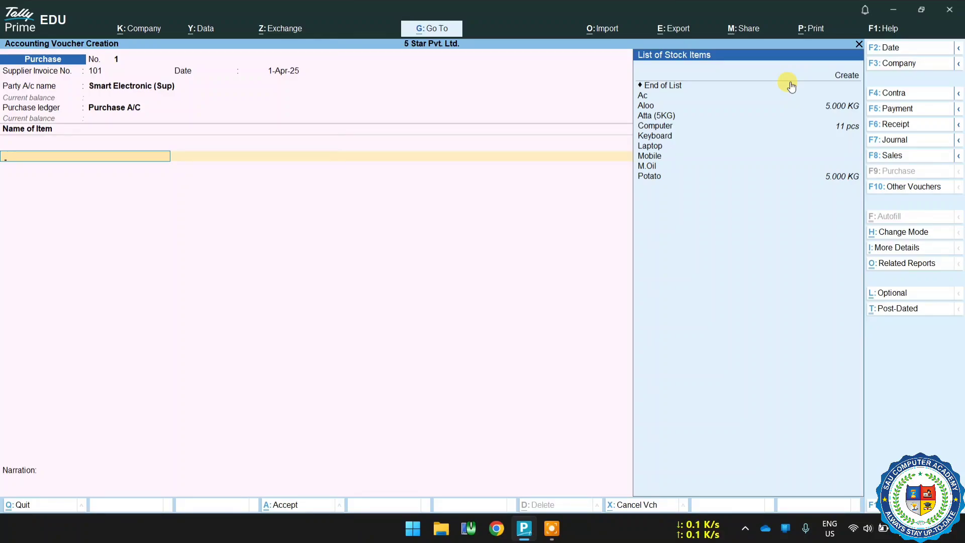
{"action": "key", "text": "Down"}
{"action": "key", "text": "Down"}
{"action": "key", "text": "Down"}
{"action": "key", "text": "Down"}
{"action": "key", "text": "Down"}
{"action": "key", "text": "Down"}
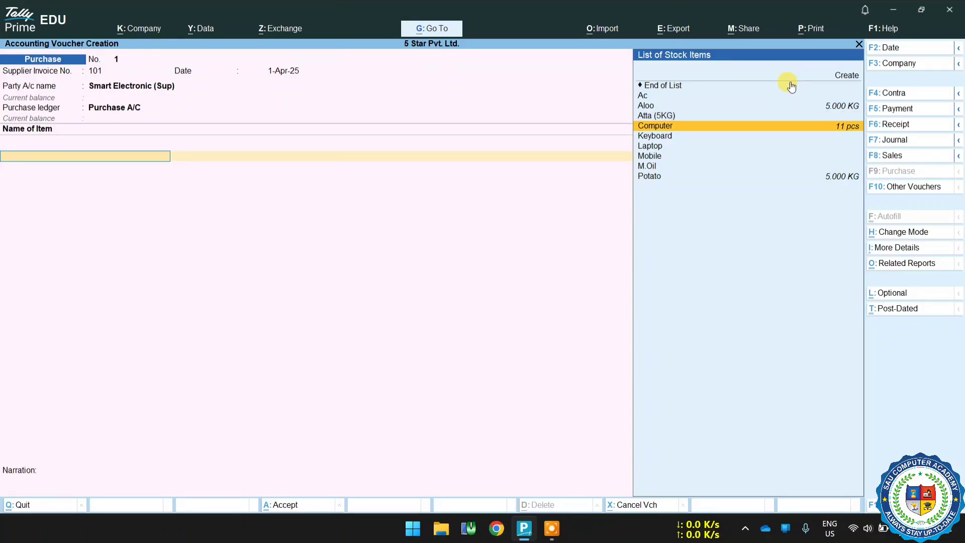
{"action": "key", "text": "Return"}
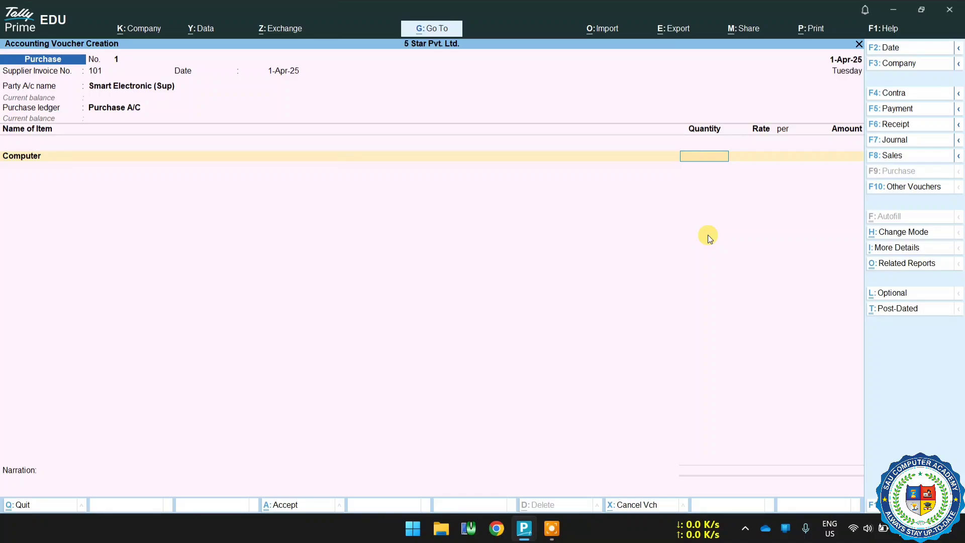
Enter 8 pcs of Computer at a rate of 20,000.00 and accept the line.
{"action": "type", "text": "8"}
{"action": "key", "text": "Return"}
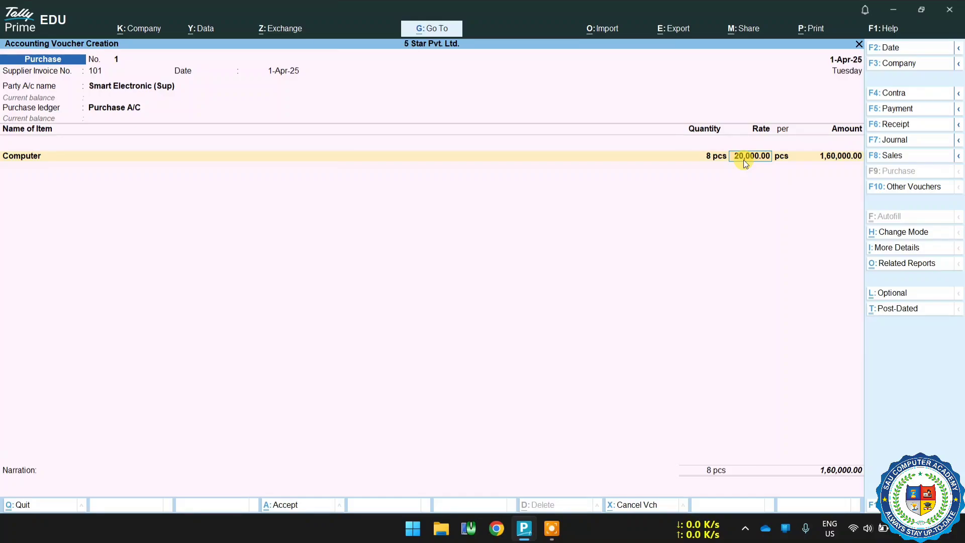
{"action": "key", "text": "Return"}
{"action": "key", "text": "Return"}
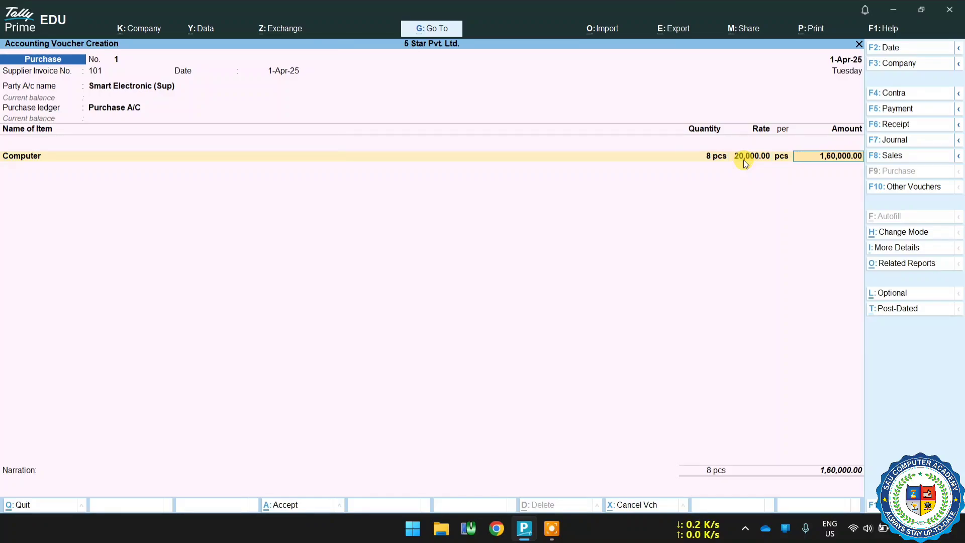
{"action": "key", "text": "Return"}
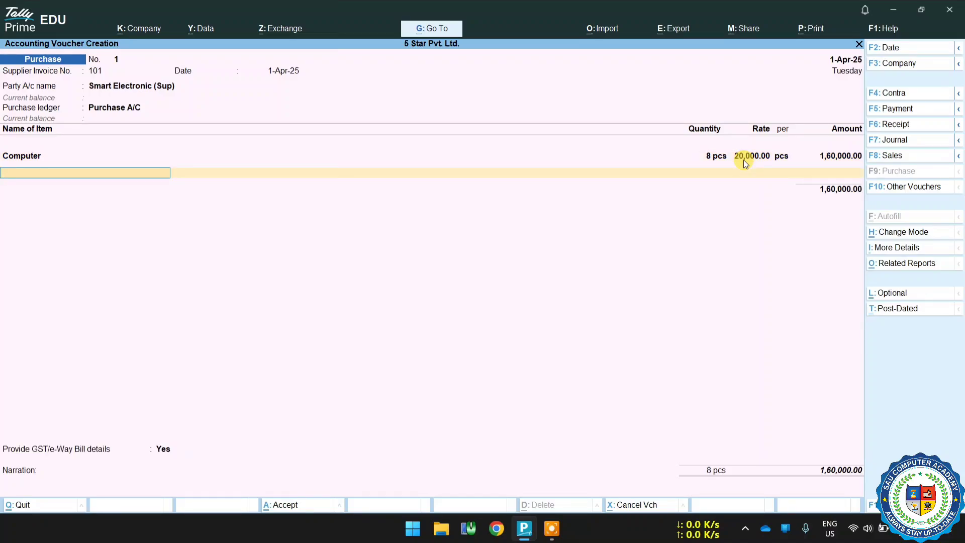
Add Mobile as a second item with quantity 5 pcs at a rate of 17,000.00.
{"action": "key", "text": "space"}
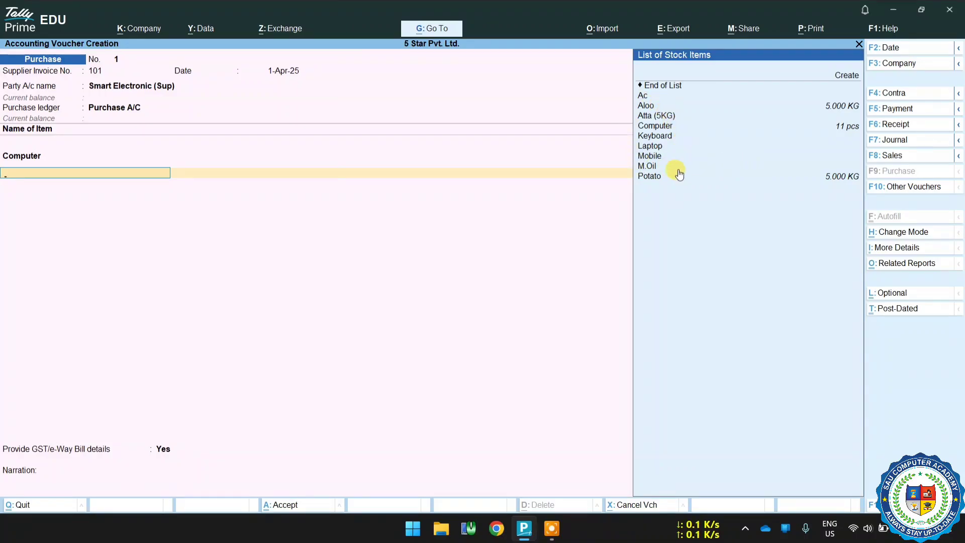
{"action": "left_click", "coordinate": [648, 157]}
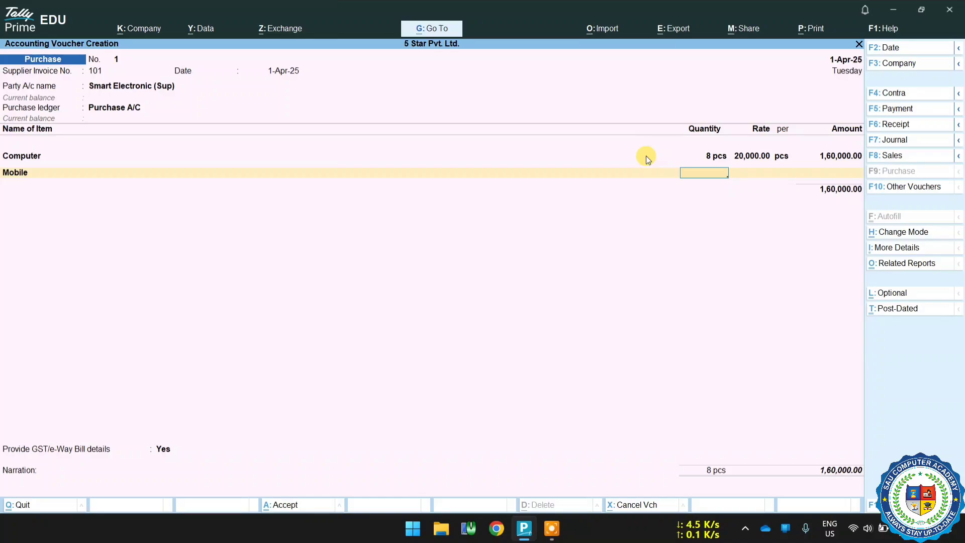
{"action": "type", "text": "5"}
{"action": "key", "text": "Return"}
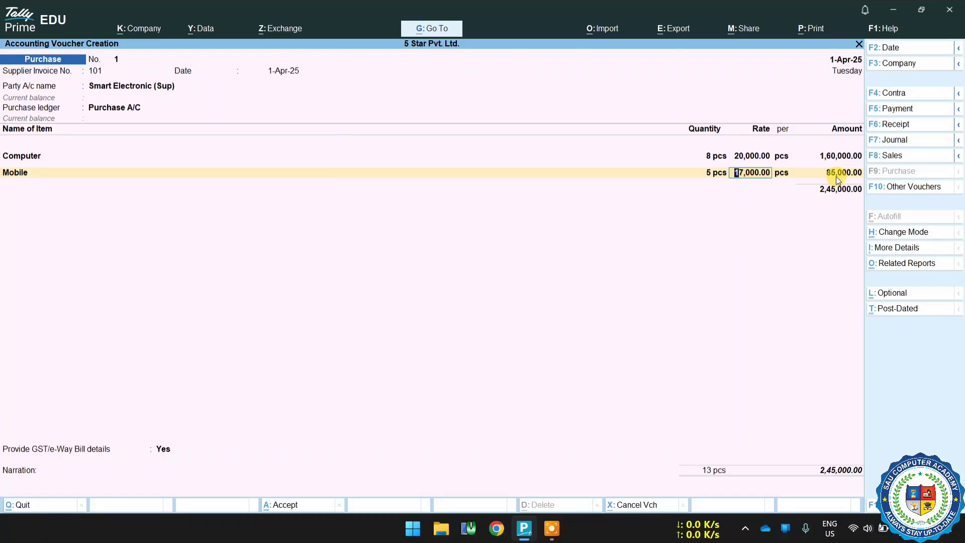
{"action": "key", "text": "Return"}
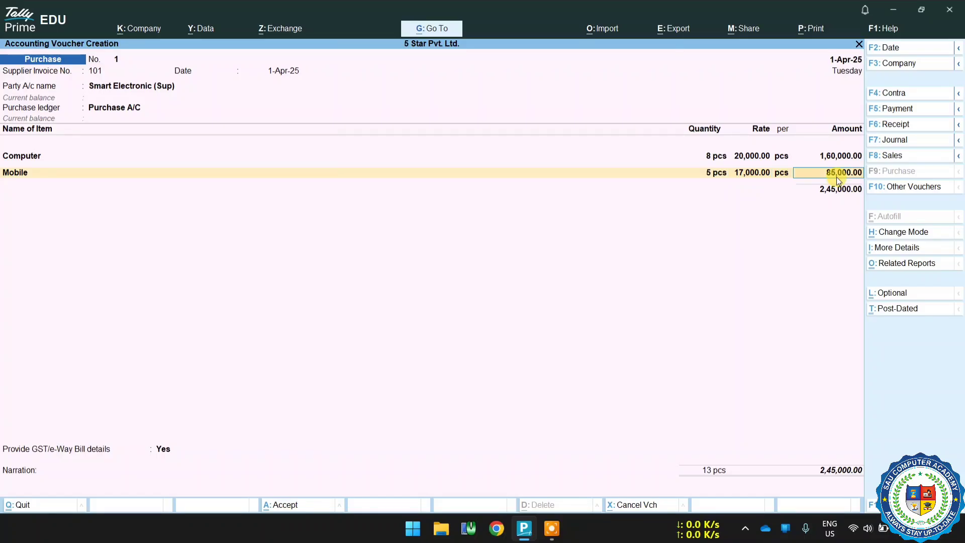
{"action": "key", "text": "Return"}
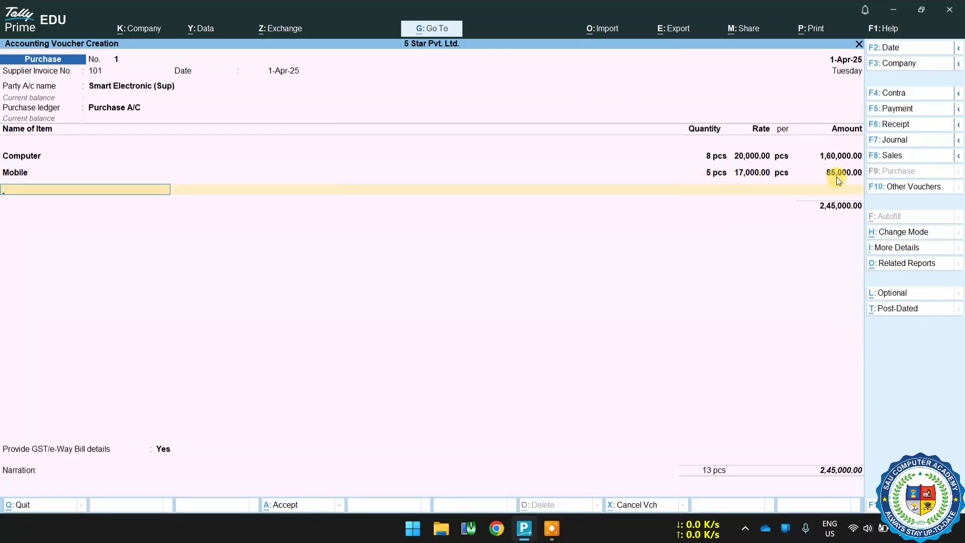
Add the CGST ledger below the stock items and accept its tax amount.
{"action": "key", "text": "Return"}
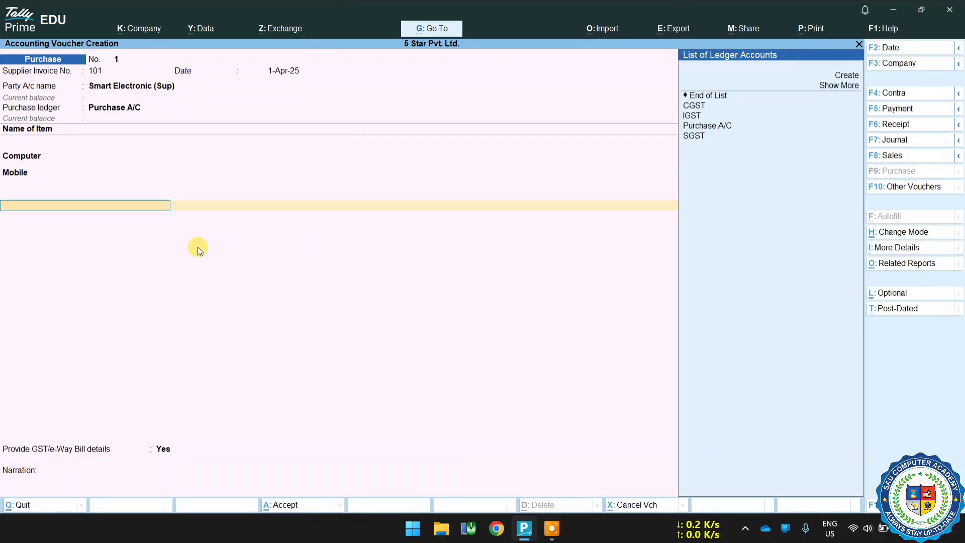
{"action": "left_click", "coordinate": [694, 106]}
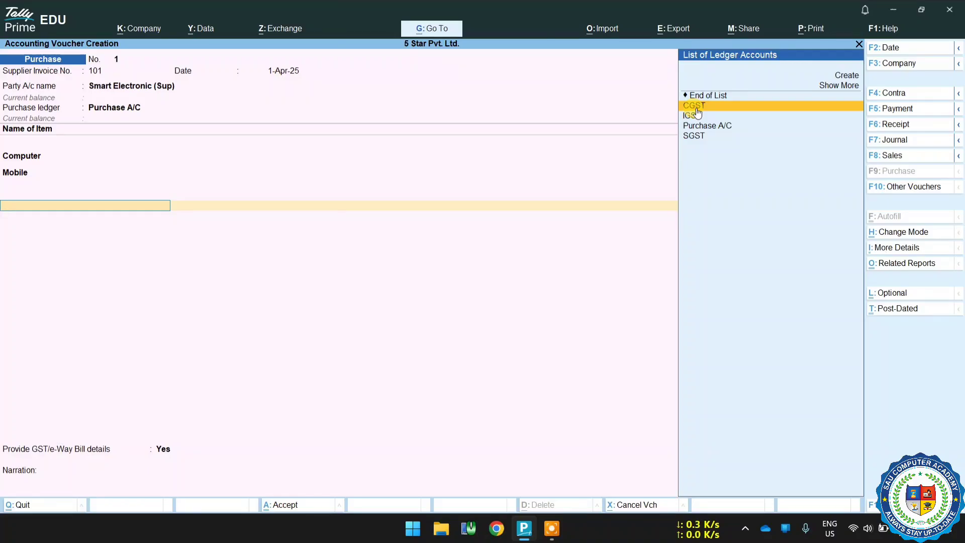
{"action": "left_click", "coordinate": [694, 105]}
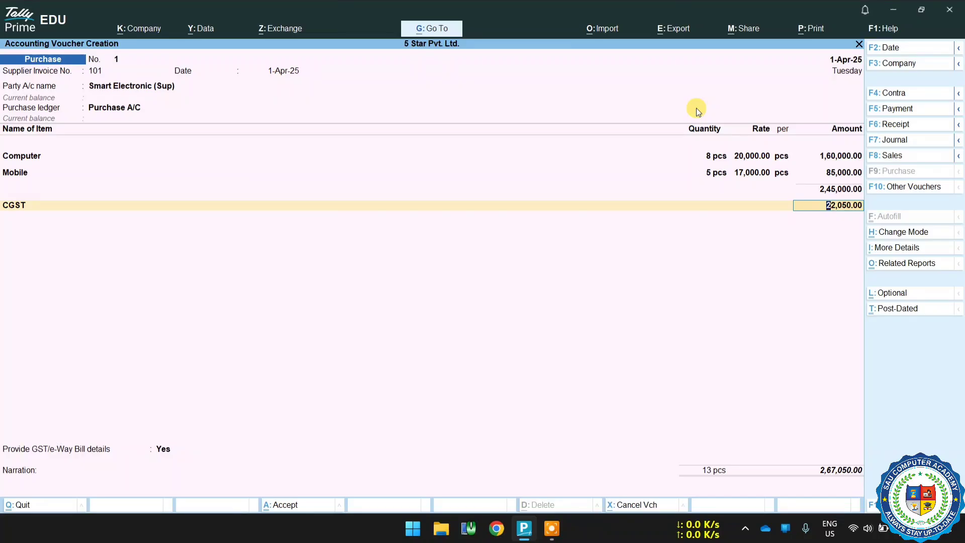
{"action": "key", "text": "Return"}
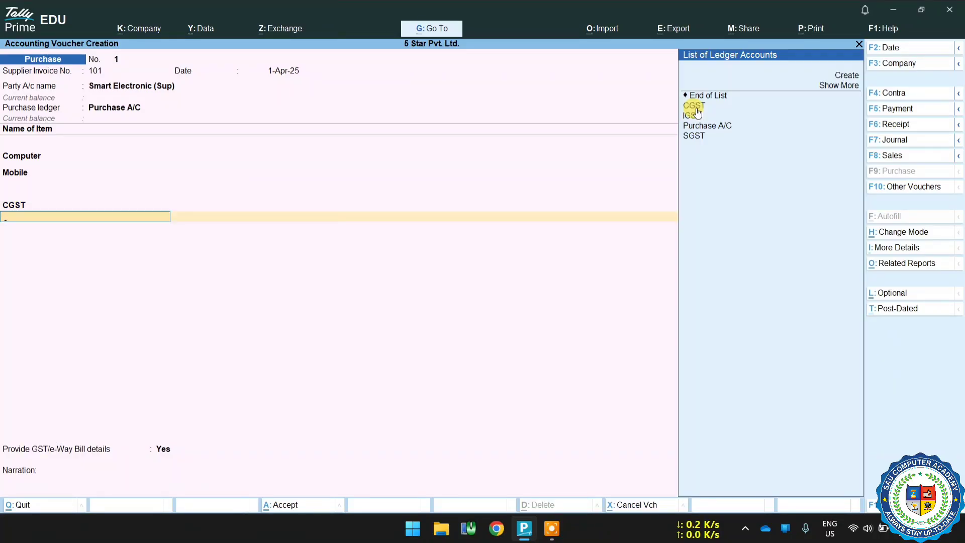
Add the SGST ledger below CGST and accept its tax amount.
{"action": "left_click", "coordinate": [690, 143]}
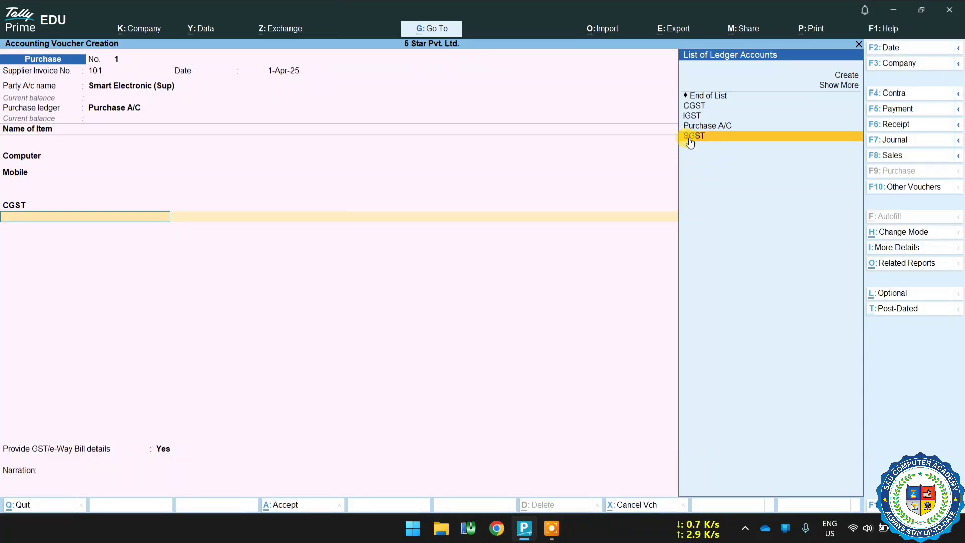
{"action": "left_click", "coordinate": [688, 138]}
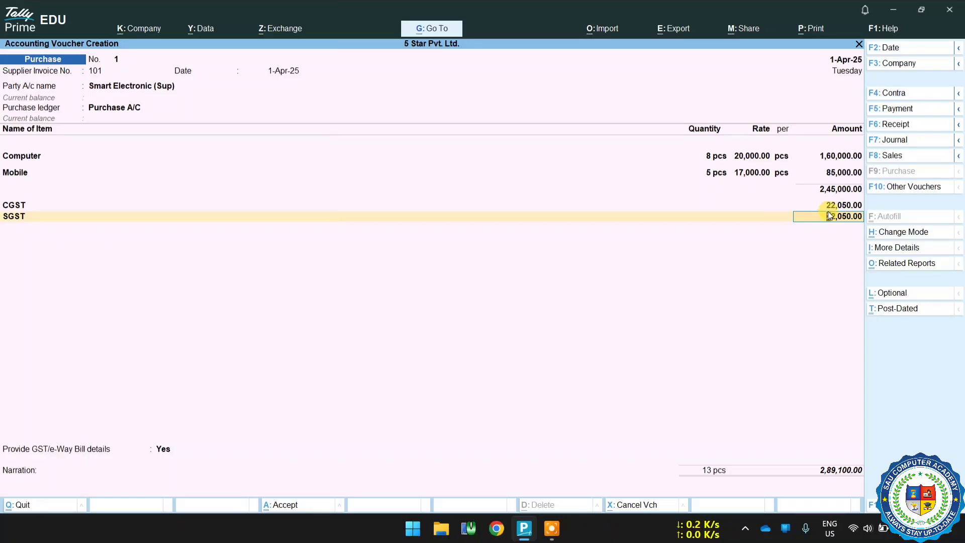
{"action": "key", "text": "Return"}
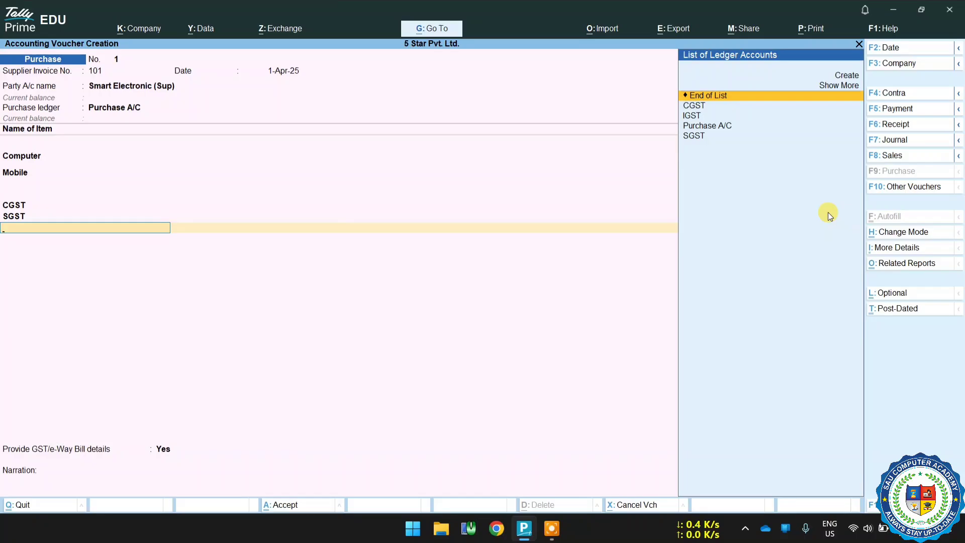
{"action": "key", "text": "Down"}
{"action": "key", "text": "Down"}
{"action": "key", "text": "Return"}
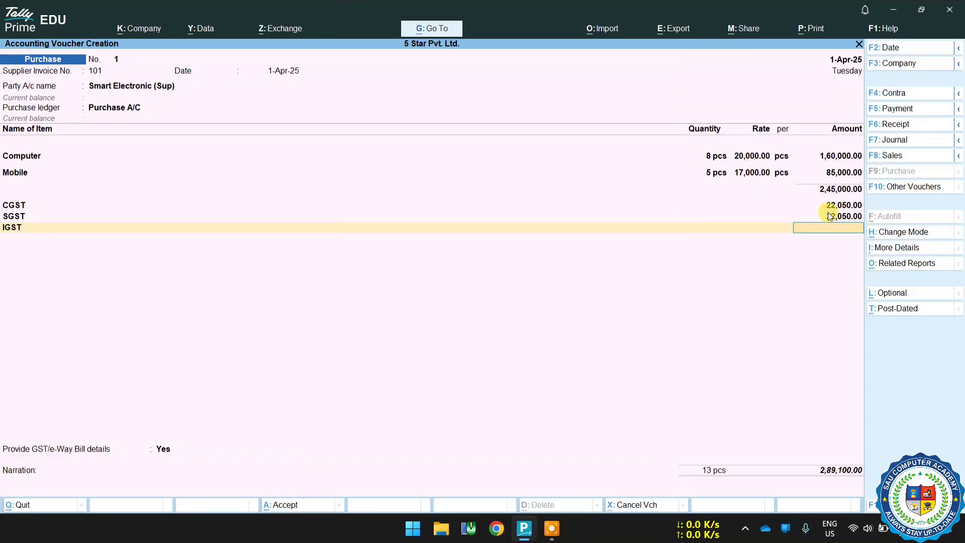
{"action": "key", "text": "BackSpace"}
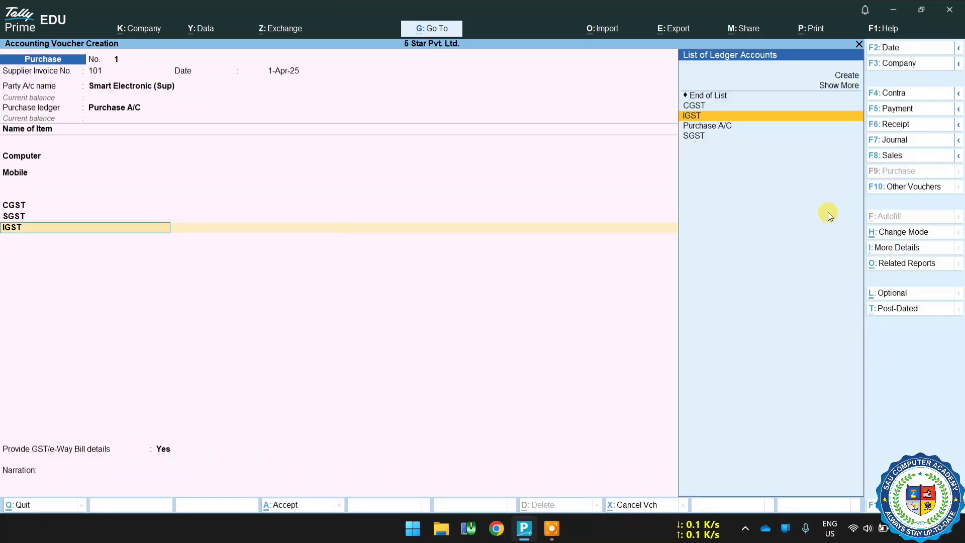
{"action": "key", "text": "Up"}
{"action": "key", "text": "Up"}
Close the item list and set Provide GST/e-Way Bill details to No.
{"action": "key", "text": "Return"}
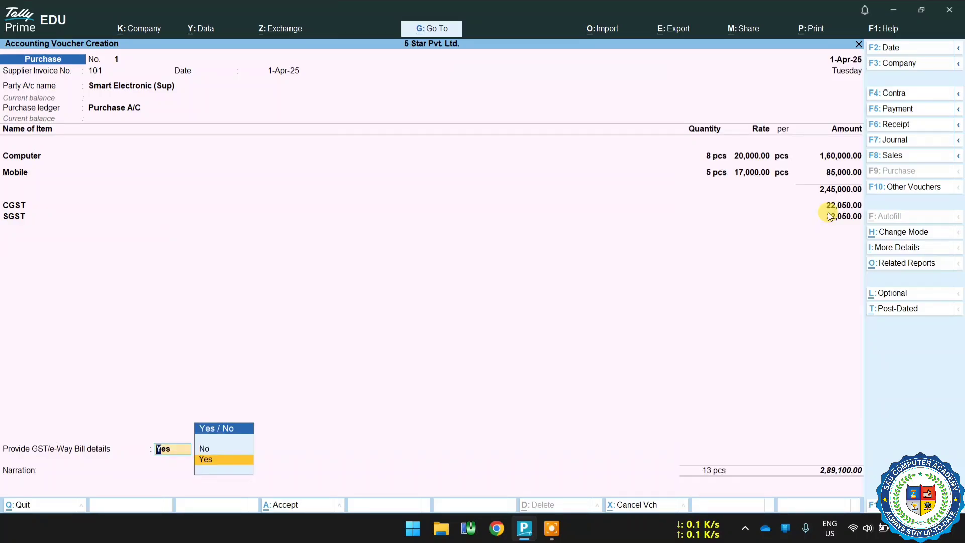
{"action": "key", "text": "BackSpace"}
{"action": "key", "text": "Return"}
{"action": "key", "text": "Return"}
{"action": "key", "text": "Up"}
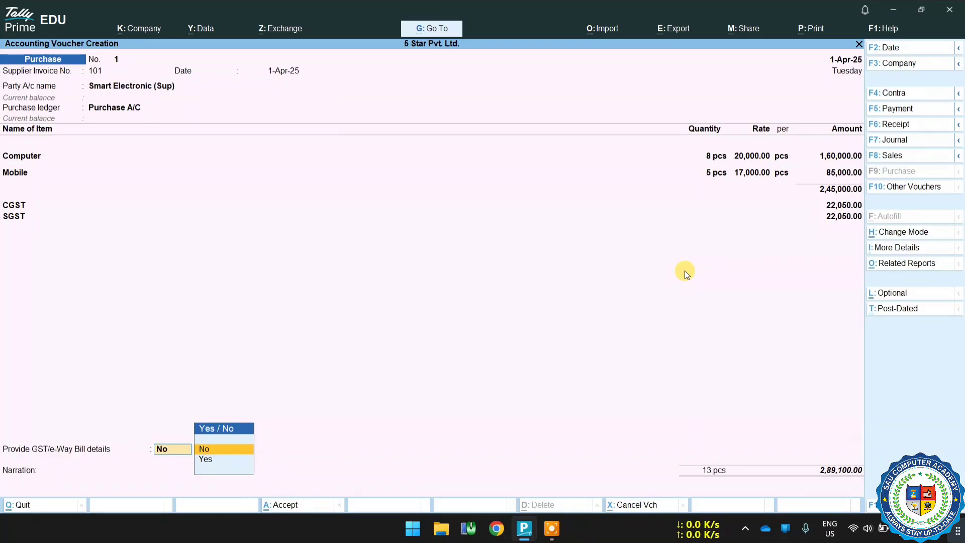
{"action": "key", "text": "Return"}
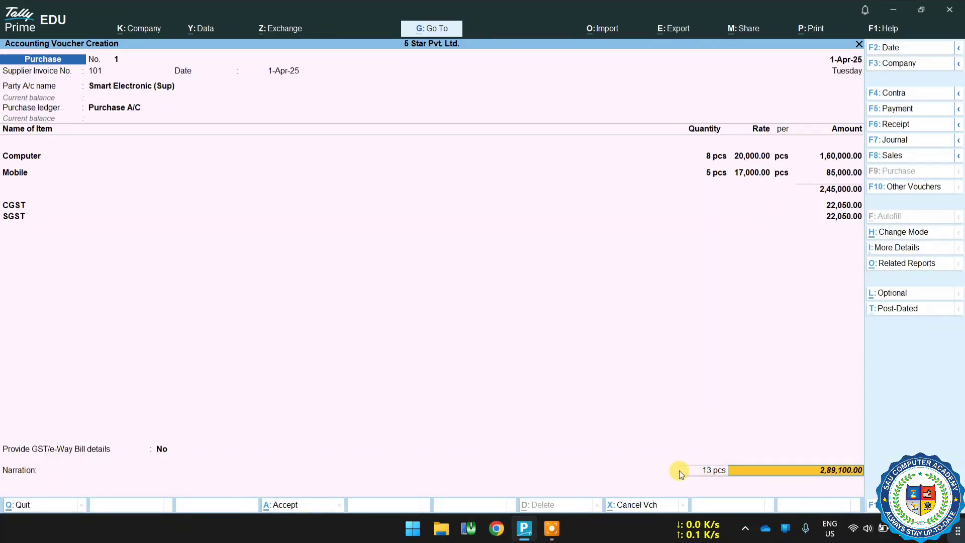
Accept the bill-wise details as a New Ref named 101 for the full amount, Cr.
{"action": "key", "text": "Return"}
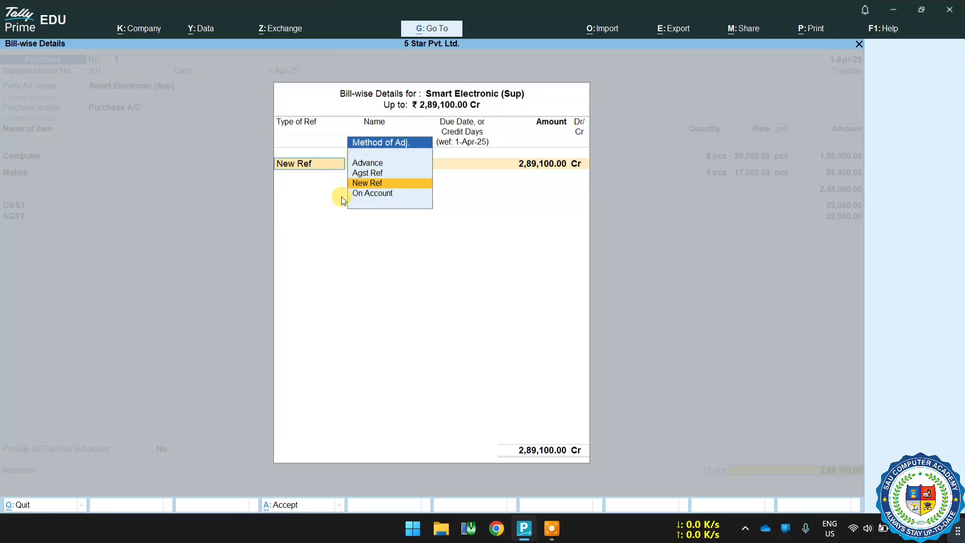
{"action": "key", "text": "Return"}
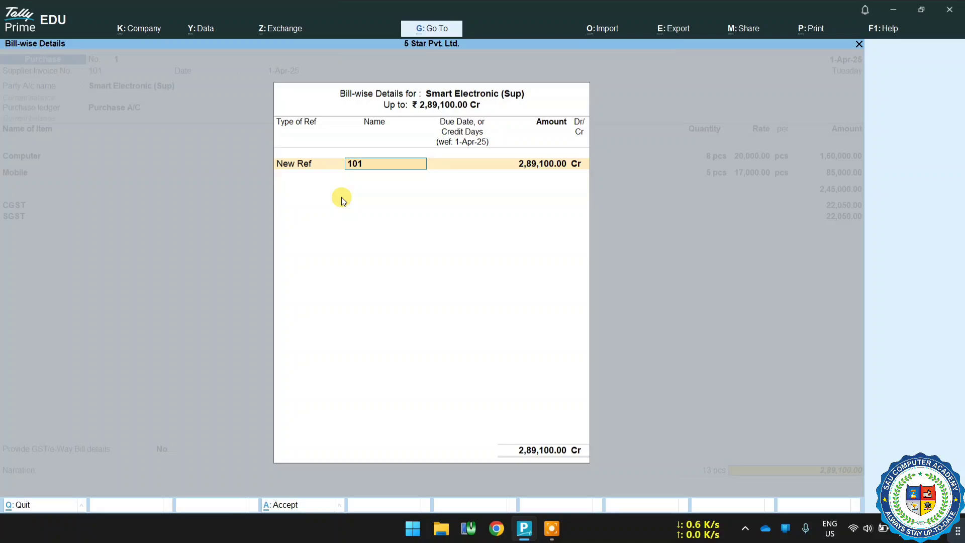
{"action": "key", "text": "Return"}
{"action": "key", "text": "Return"}
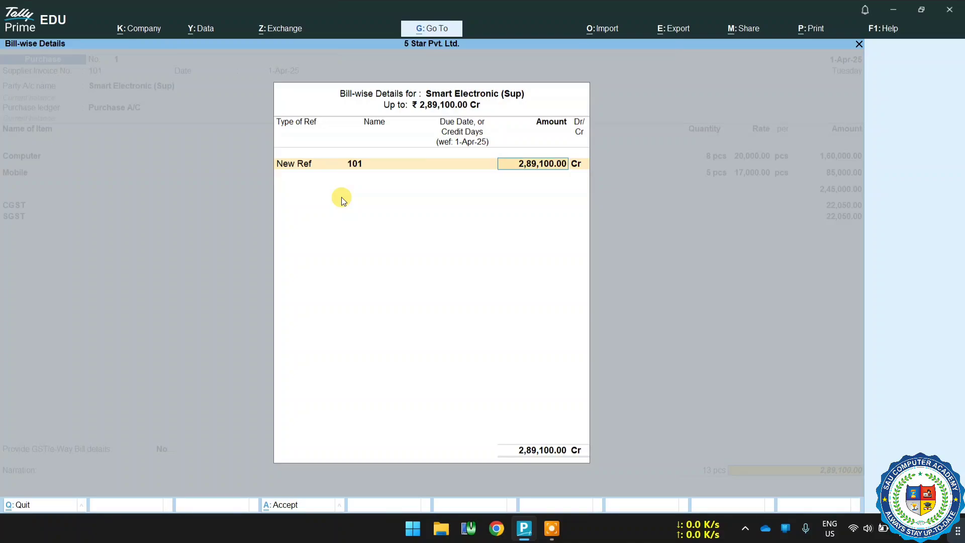
{"action": "left_click", "coordinate": [579, 165]}
{"action": "key", "text": "Return"}
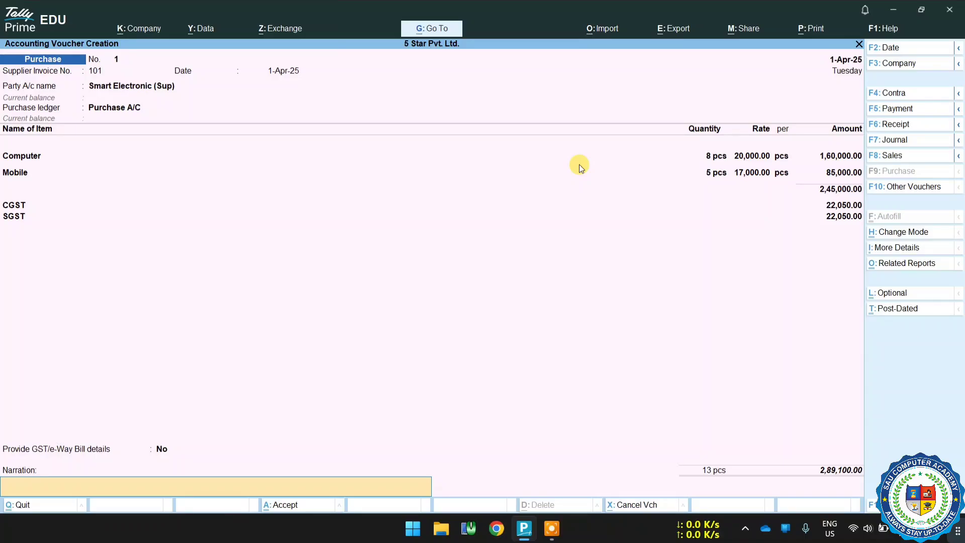
Enter the narration abcd and save the purchase voucher.
{"action": "type", "text": "abcd"}
{"action": "key", "text": "Return"}
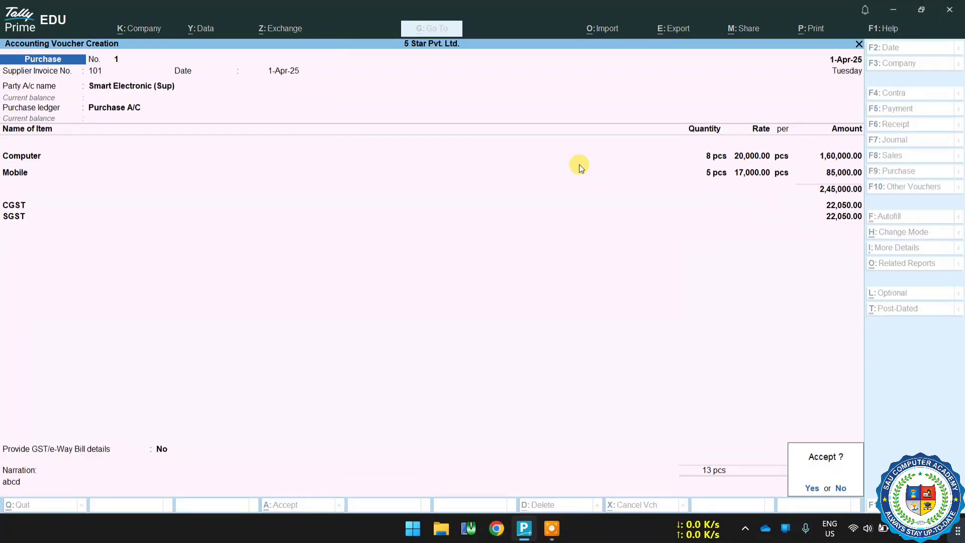
{"action": "key", "text": "y"}
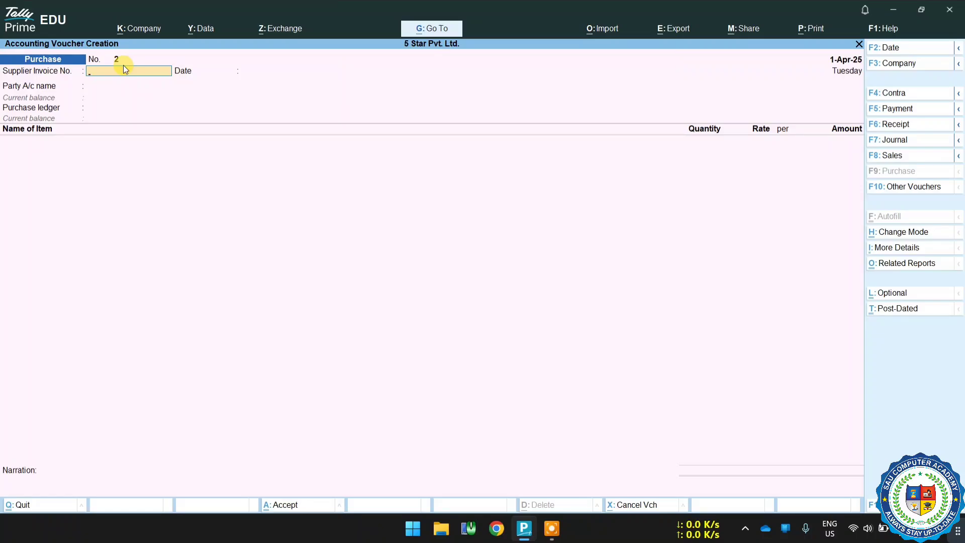
Reopen the saved purchase voucher and open a print preview of its invoice.
{"action": "key", "text": "Page_Up"}
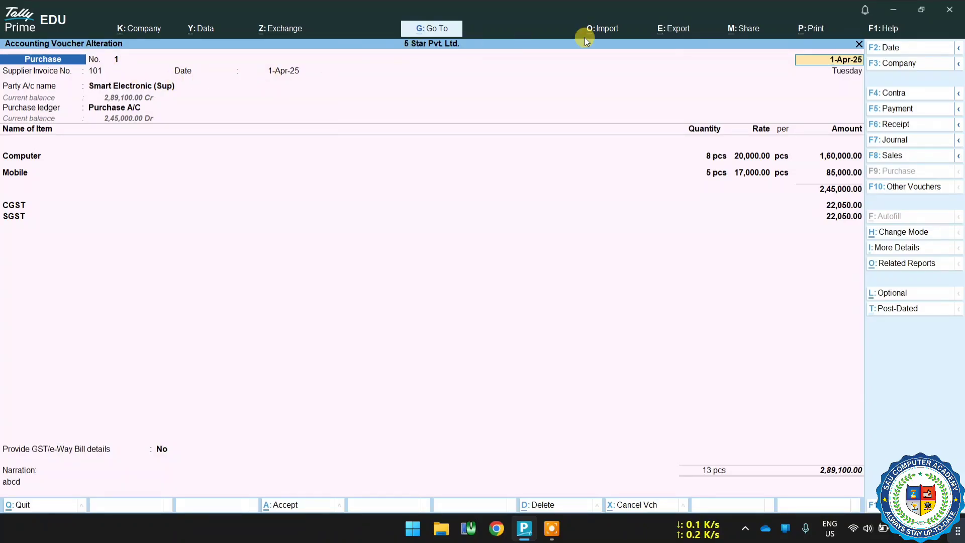
{"action": "left_click", "coordinate": [817, 28]}
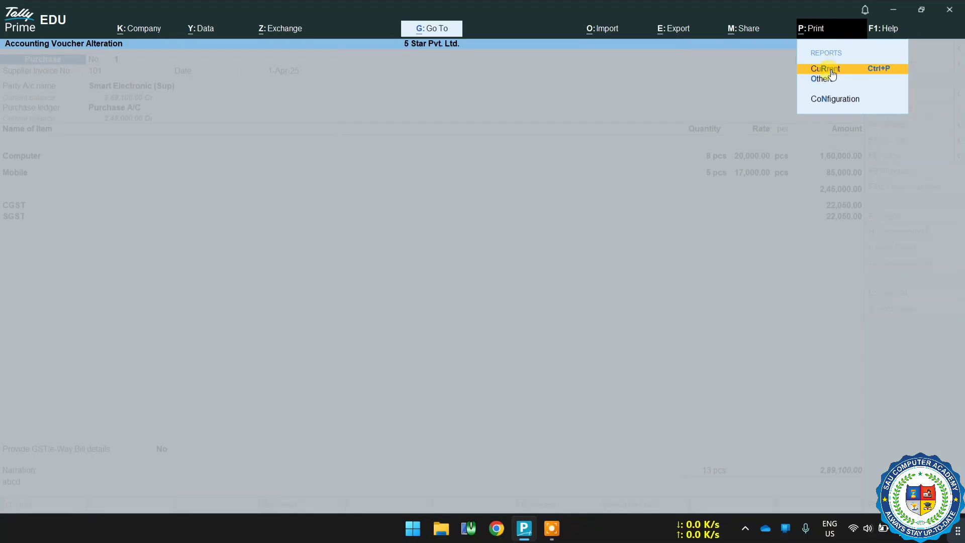
{"action": "left_click", "coordinate": [830, 68]}
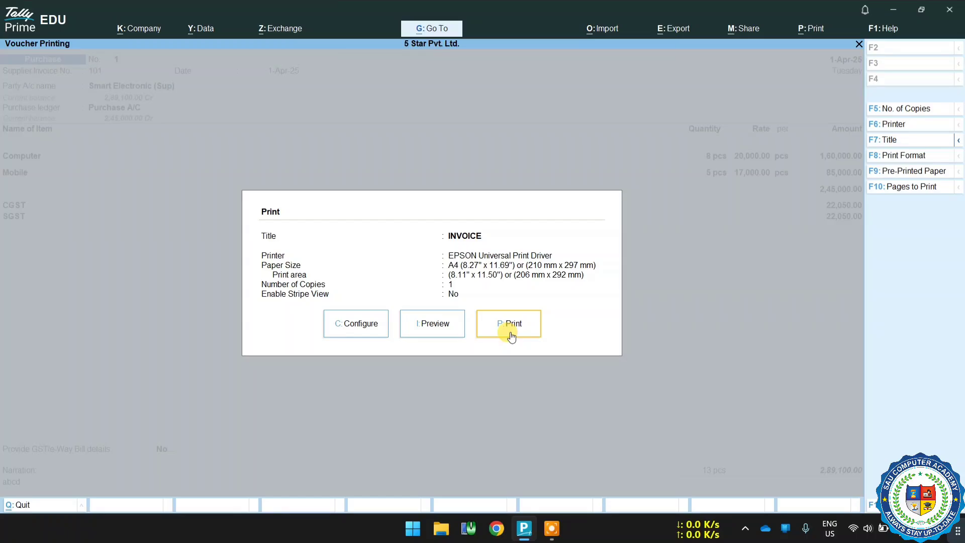
{"action": "left_click", "coordinate": [445, 333]}
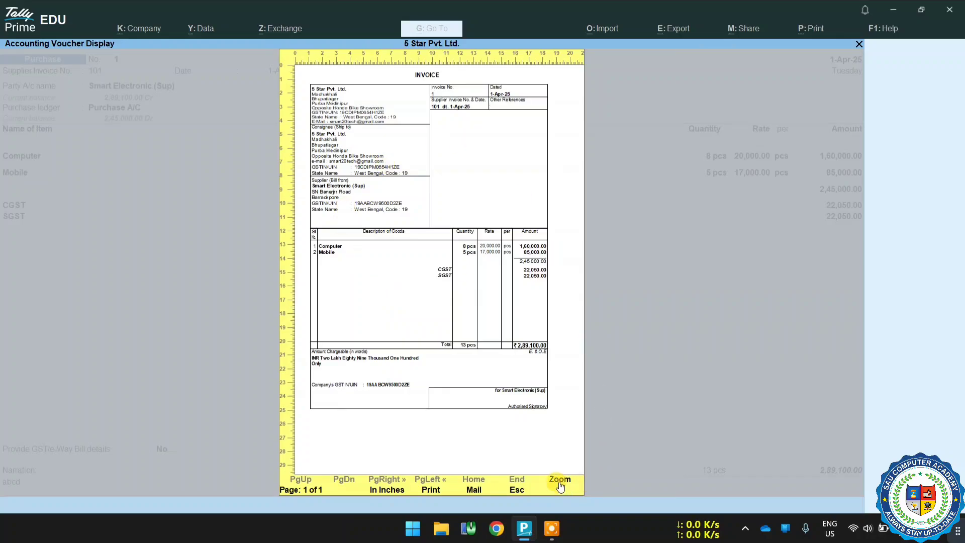
Zoom into the invoice preview and scroll through its supplier, item and tax details.
{"action": "left_click", "coordinate": [559, 482]}
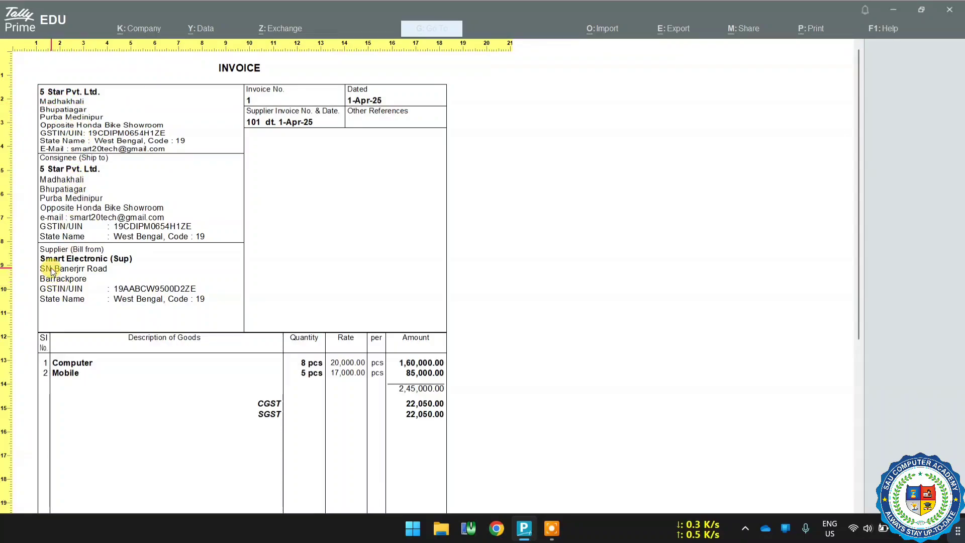
{"action": "scroll", "coordinate": [100, 269], "scroll_direction": "down", "scroll_amount": 1}
{"action": "scroll", "coordinate": [111, 269], "scroll_direction": "down", "scroll_amount": 1}
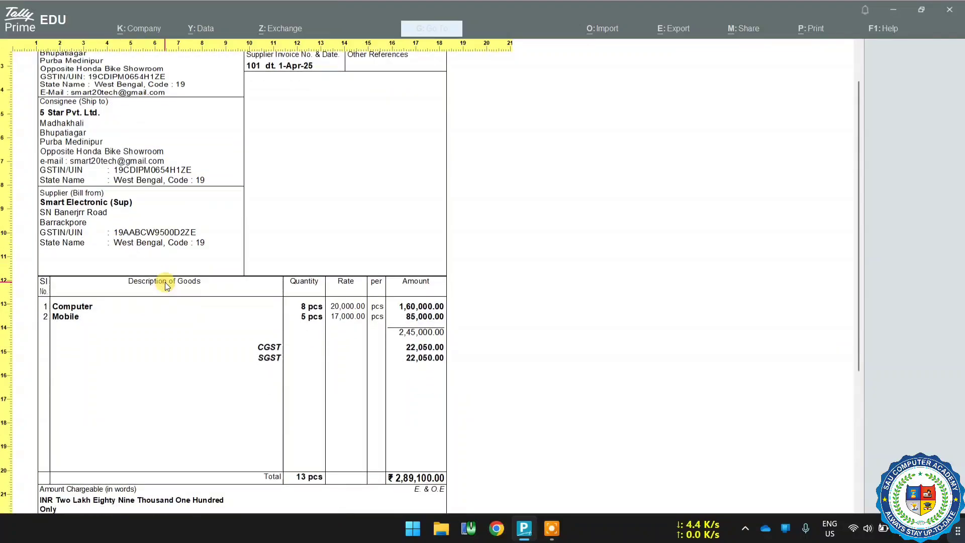
{"action": "scroll", "coordinate": [318, 327], "scroll_direction": "down", "scroll_amount": 3}
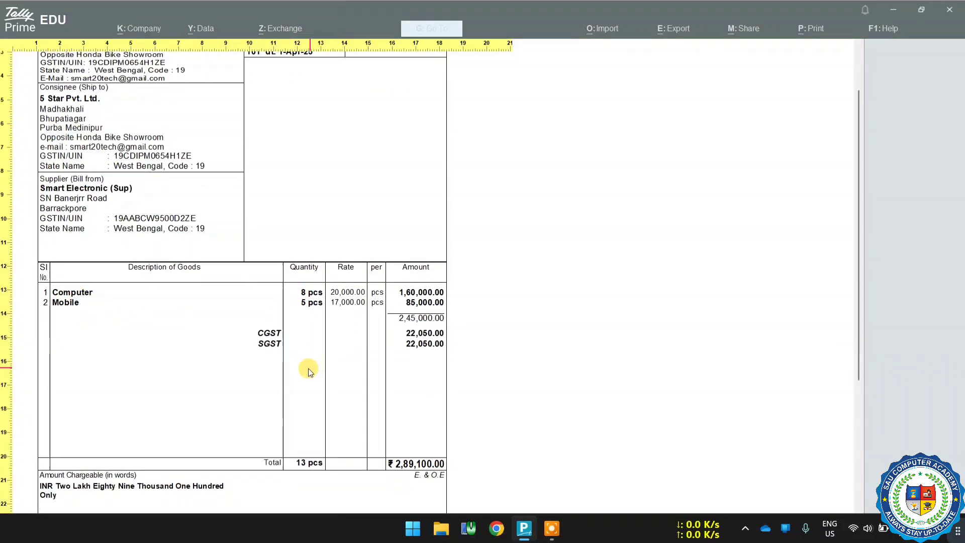
{"action": "scroll", "coordinate": [297, 376], "scroll_direction": "down", "scroll_amount": 1}
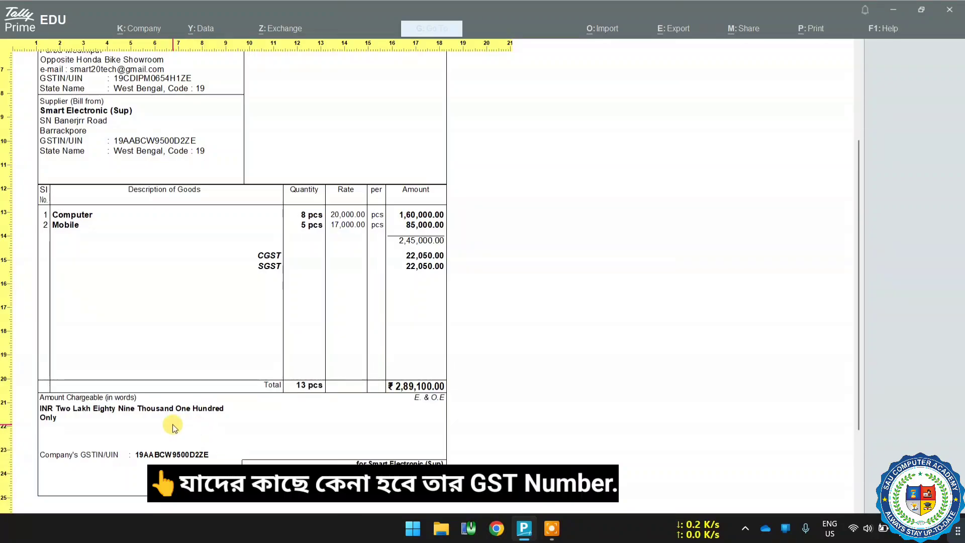
{"action": "scroll", "coordinate": [265, 299], "scroll_direction": "up", "scroll_amount": 2}
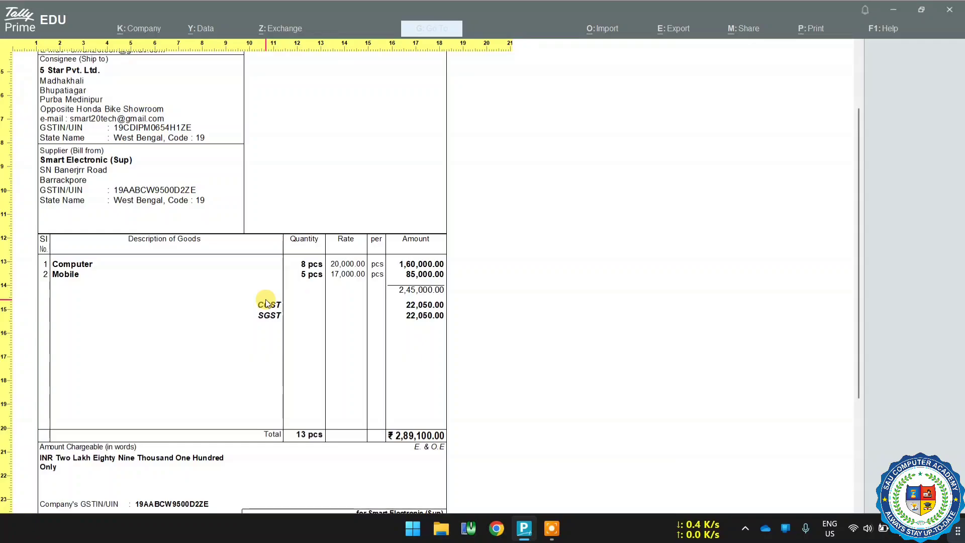
Close the invoice preview and voucher screens to return to the Gateway of Tally.
{"action": "key", "text": "Escape"}
{"action": "key", "text": "Escape"}
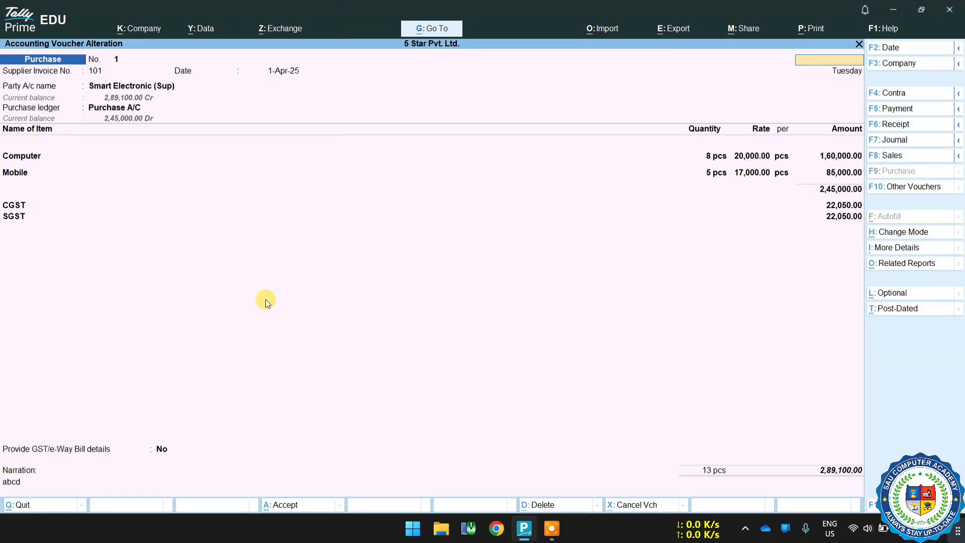
{"action": "key", "text": "Escape"}
{"action": "key", "text": "y"}
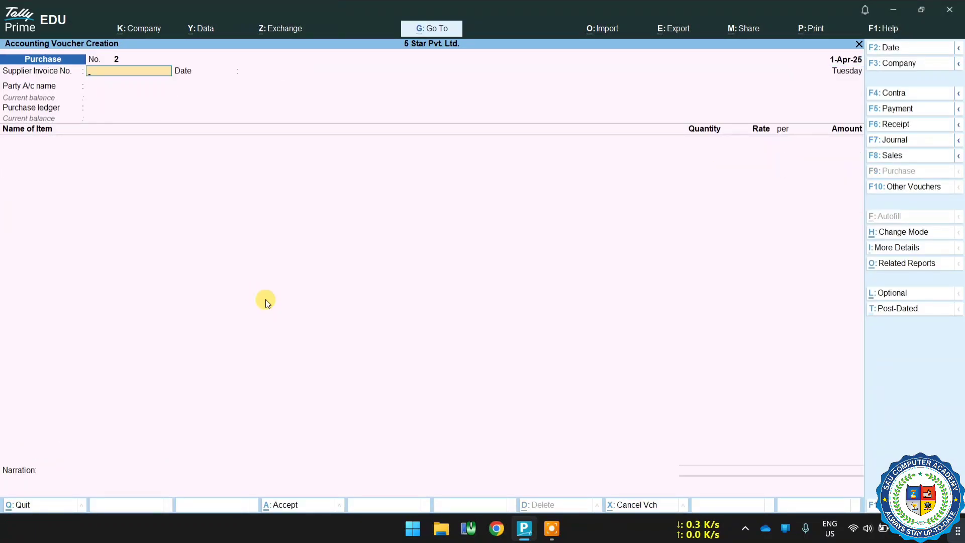
{"action": "key", "text": "Escape"}
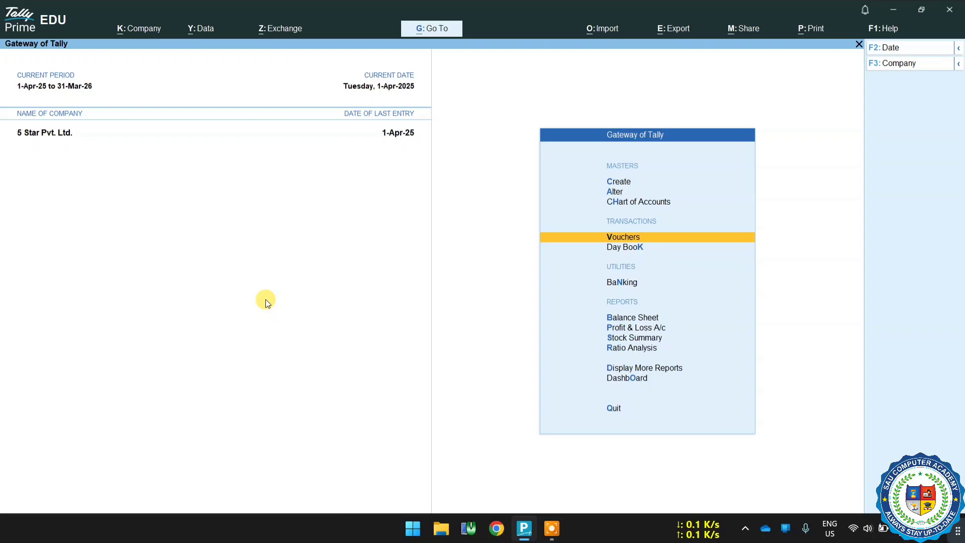
Open the Stock Summary and drill into the Computer item's April vouchers.
{"action": "key", "text": "Down"}
{"action": "key", "text": "Down"}
{"action": "key", "text": "Down"}
{"action": "key", "text": "Down"}
{"action": "key", "text": "Down"}
{"action": "key", "text": "Return"}
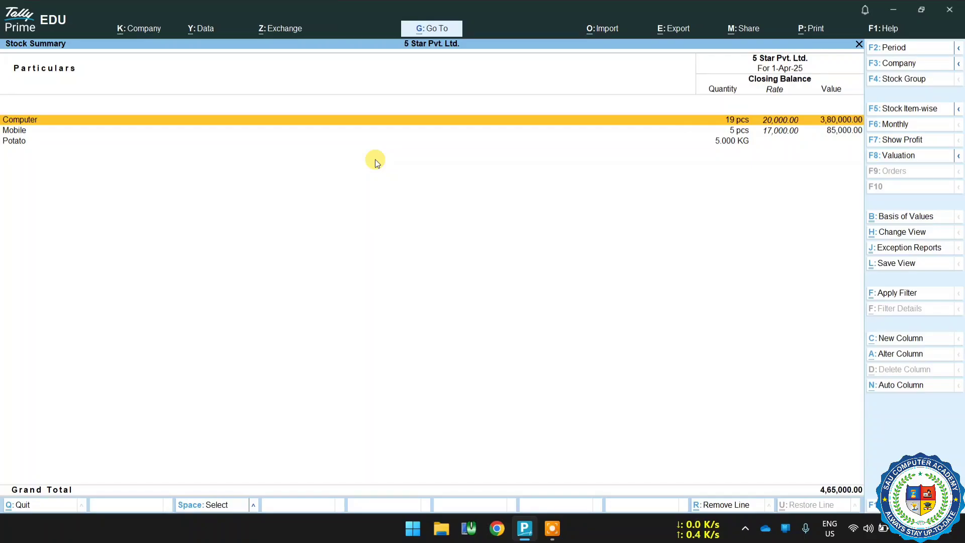
{"action": "key", "text": "Return"}
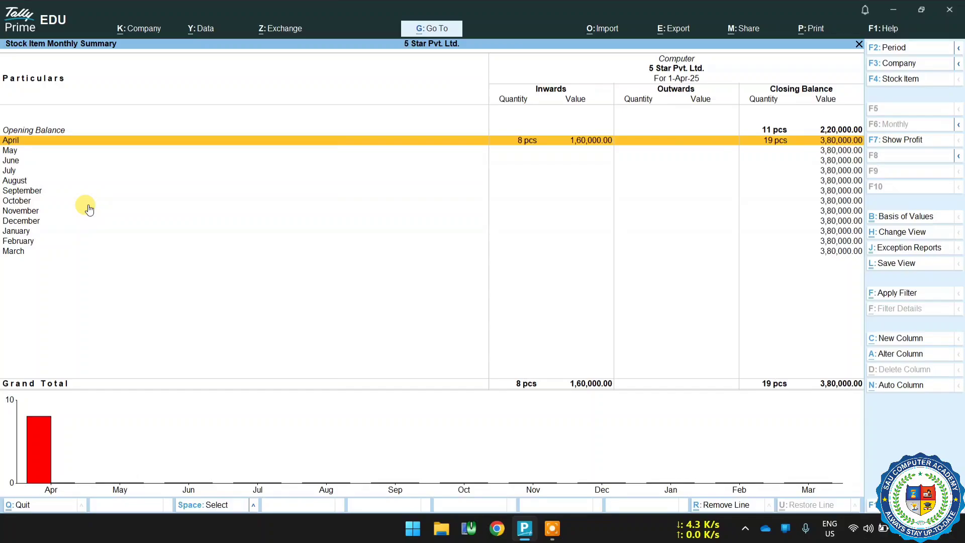
{"action": "key", "text": "Return"}
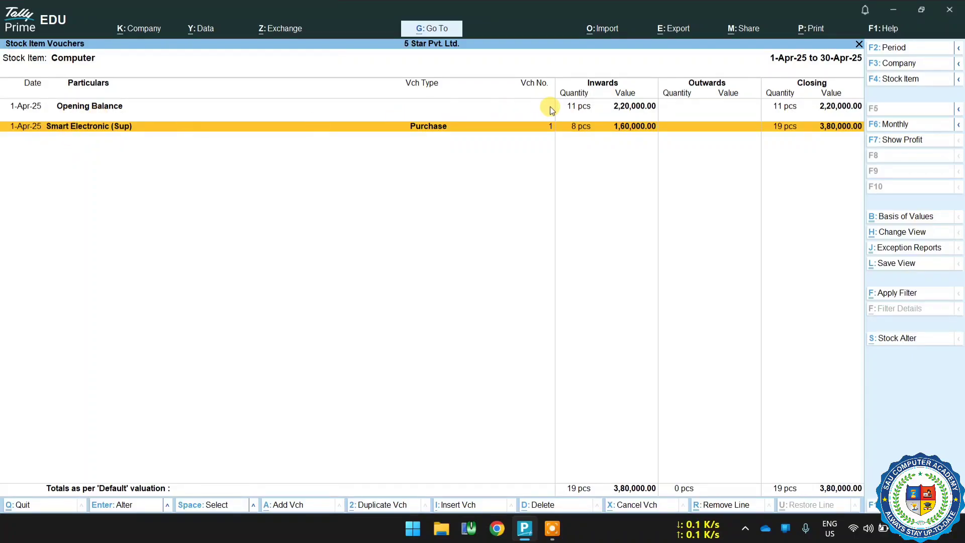
Open the Smart Electronic (Sup) purchase voucher from the register and preview its invoice.
{"action": "double_click", "coordinate": [605, 132]}
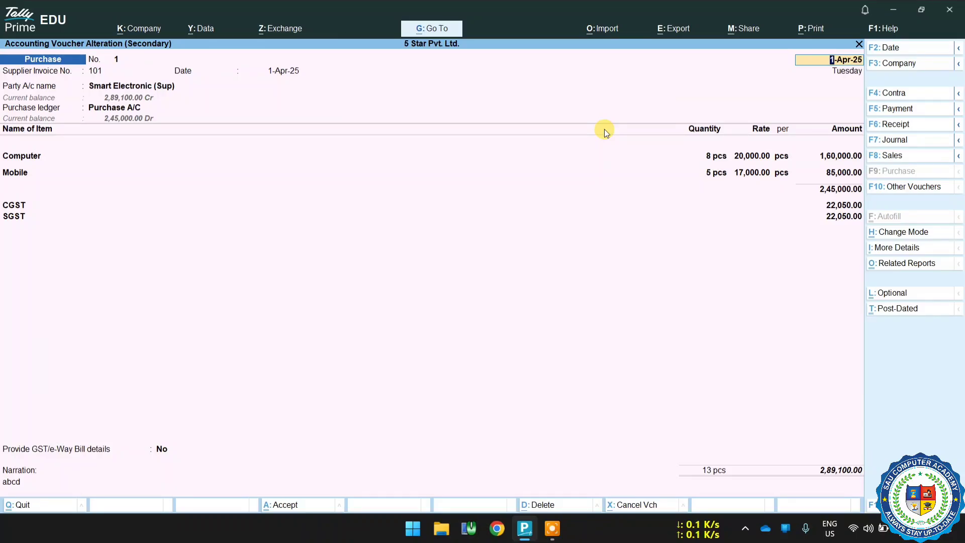
{"action": "left_click", "coordinate": [808, 28]}
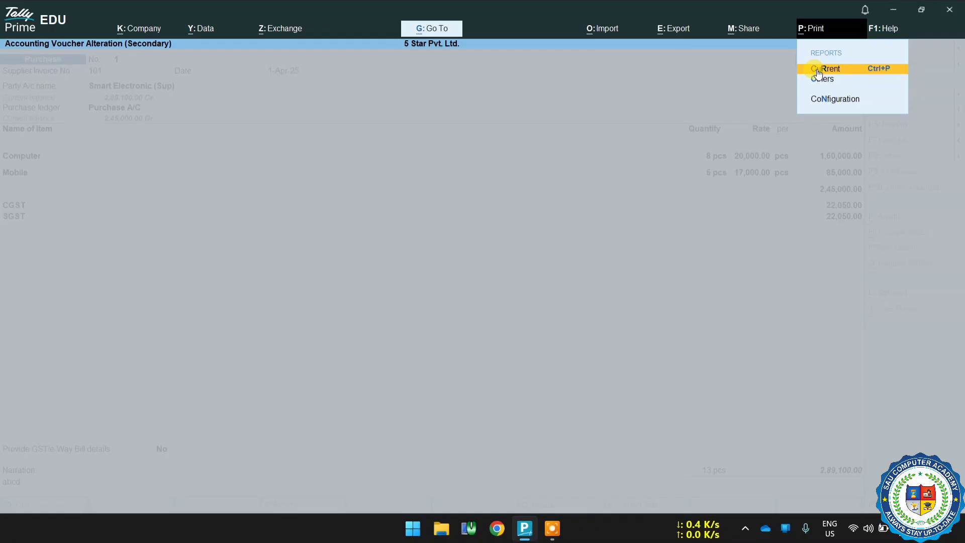
{"action": "left_click", "coordinate": [816, 68]}
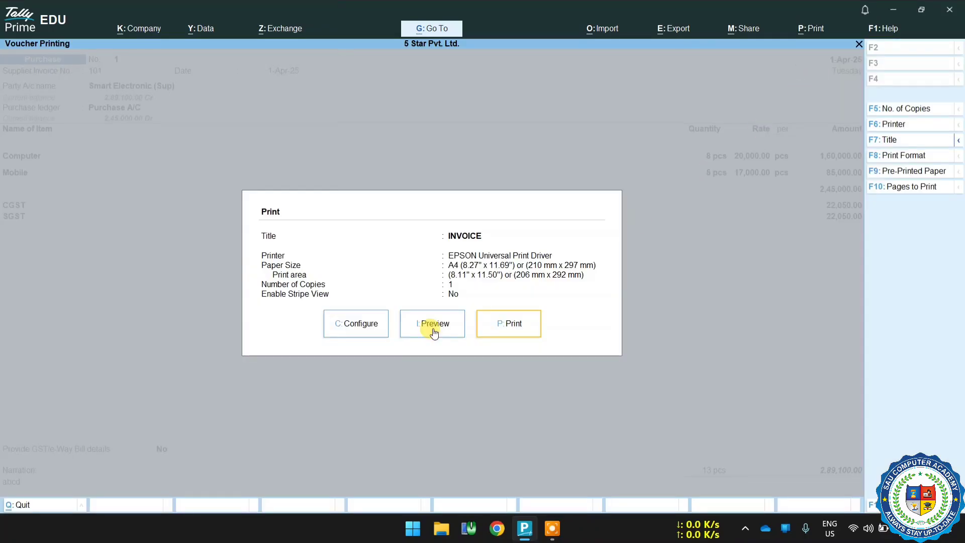
{"action": "left_click", "coordinate": [433, 323]}
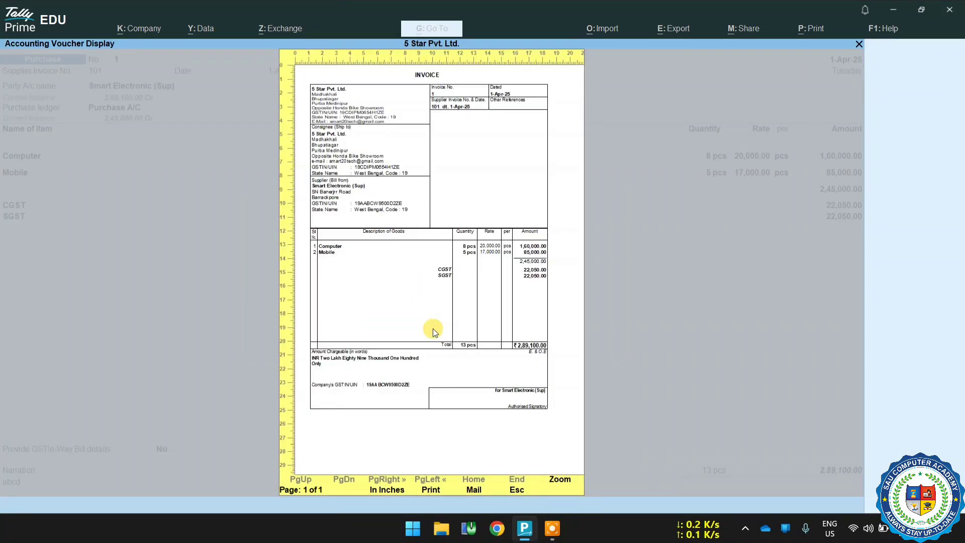
Close the preview and open the voucher's print dialog again.
{"action": "key", "text": "Escape"}
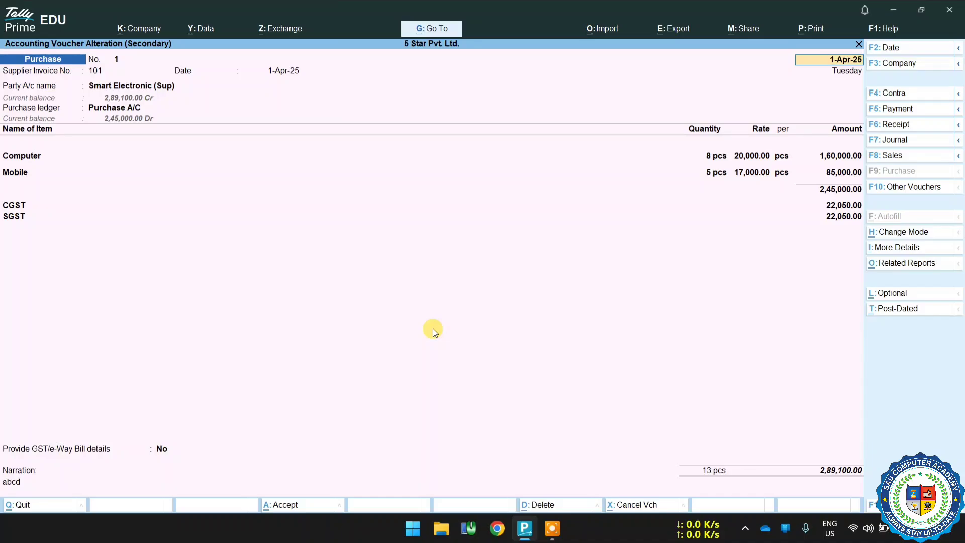
{"action": "key", "text": "ctrl"}
{"action": "key", "text": "ctrl+p"}
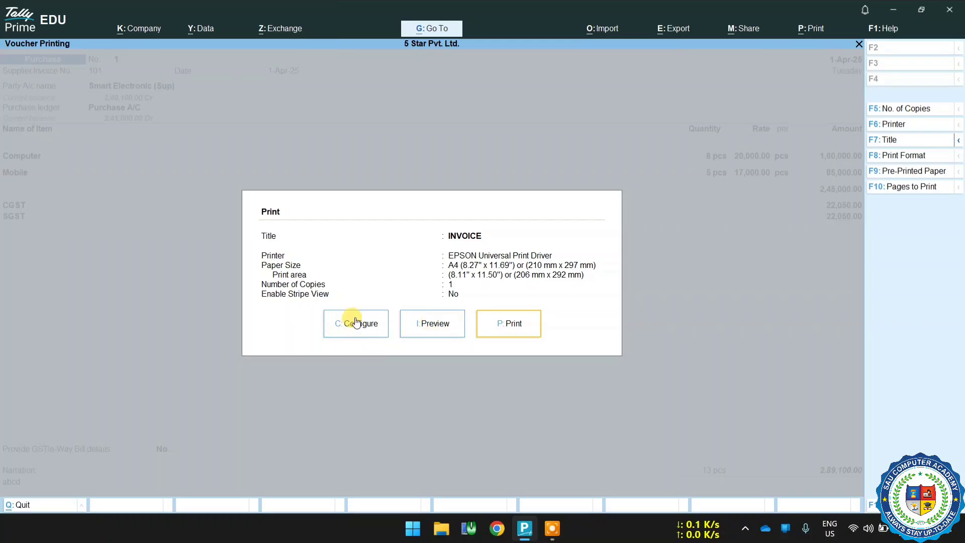
Close the print dialog and the stock reports to return to the Gateway of Tally.
{"action": "key", "text": "Escape"}
{"action": "key", "text": "Escape"}
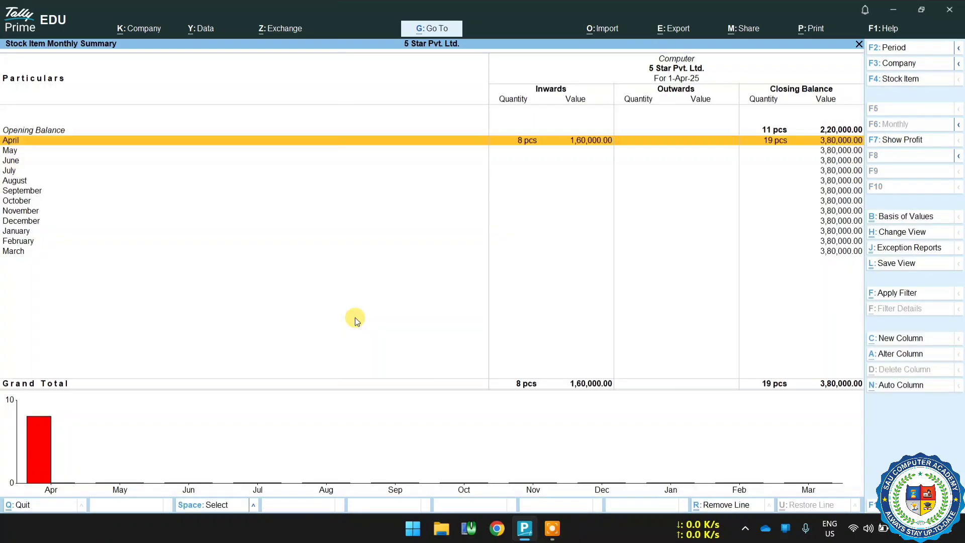
{"action": "key", "text": "Escape"}
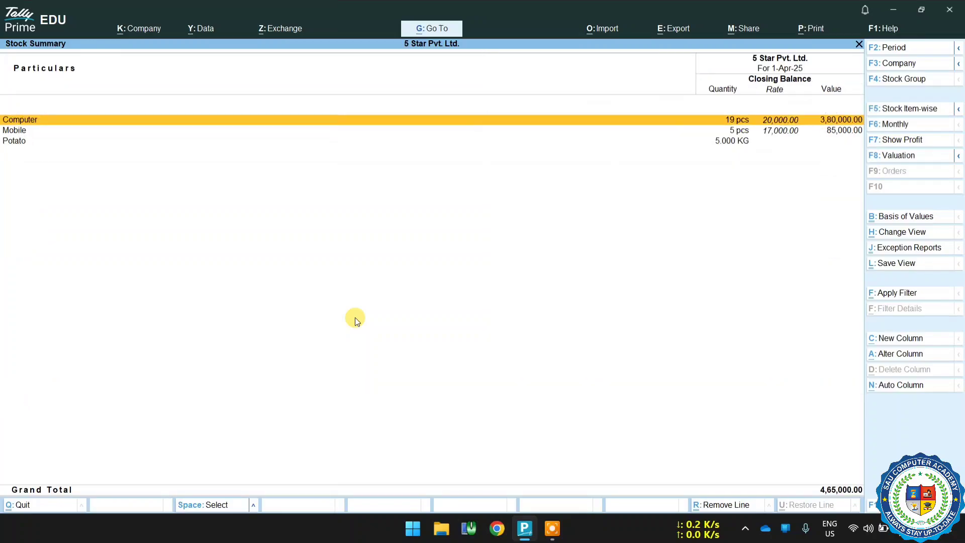
{"action": "key", "text": "Escape"}
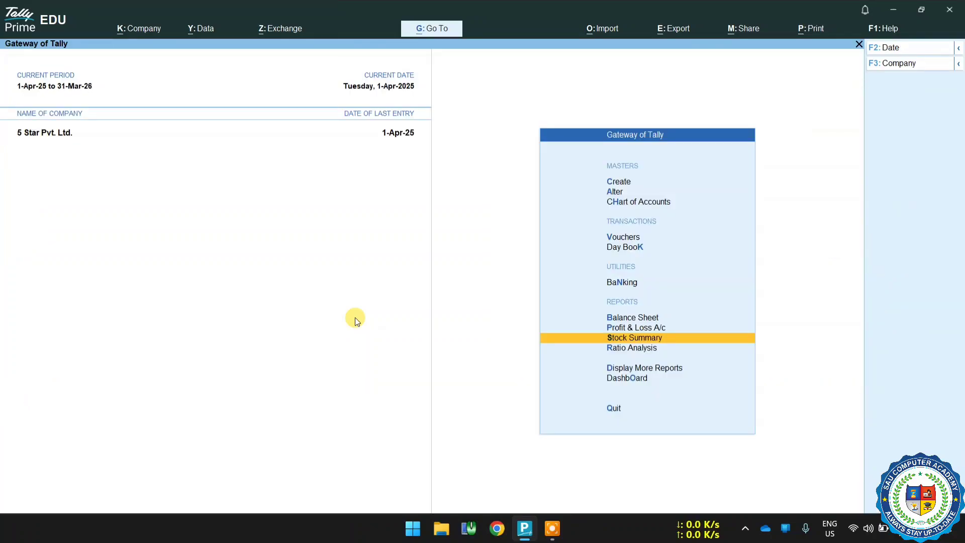
Open voucher entry for a new purchase and set the supplier invoice number to 65.
{"action": "key", "text": "Up"}
{"action": "key", "text": "Up"}
{"action": "key", "text": "Up"}
{"action": "key", "text": "Up"}
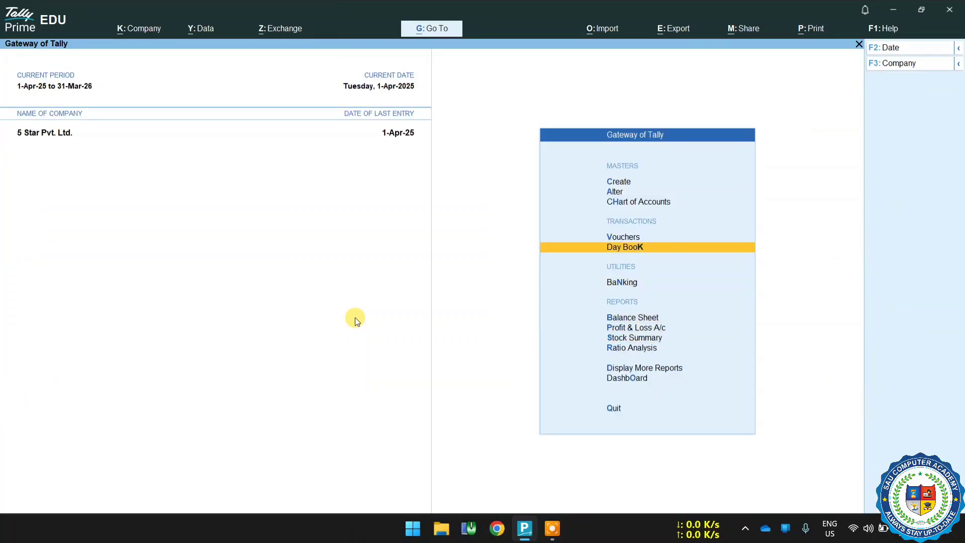
{"action": "key", "text": "Up"}
{"action": "key", "text": "Return"}
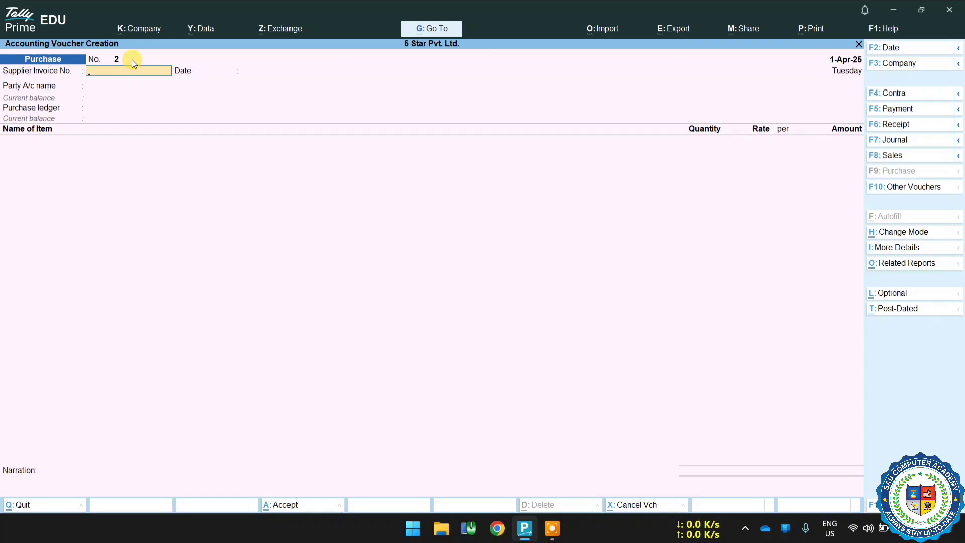
{"action": "type", "text": "65"}
{"action": "key", "text": "Return"}
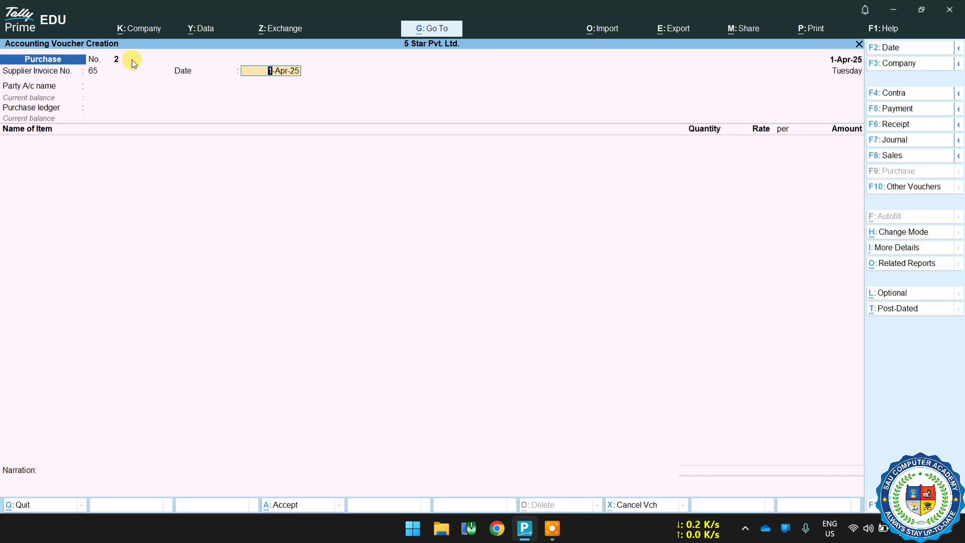
{"action": "key", "text": "Return"}
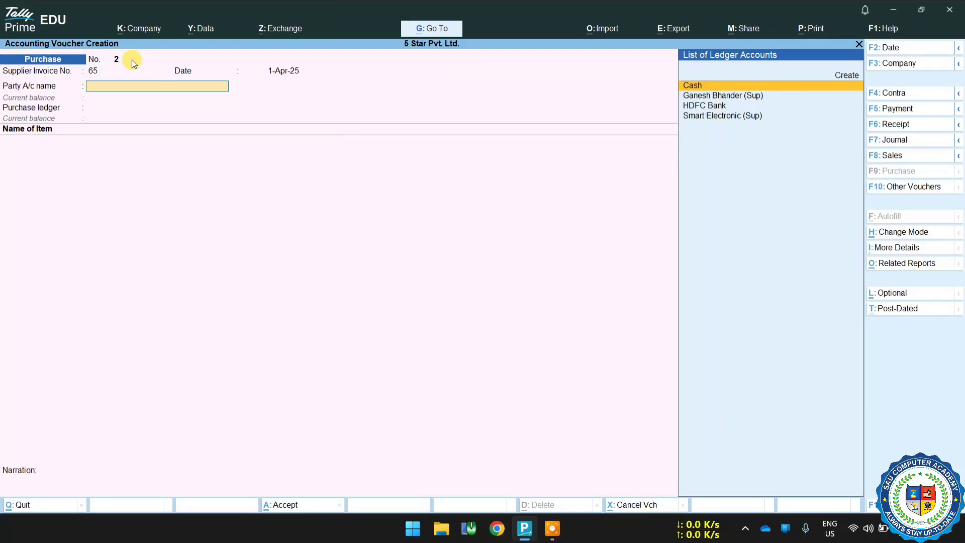
{"action": "key", "text": "Down"}
{"action": "key", "text": "Return"}
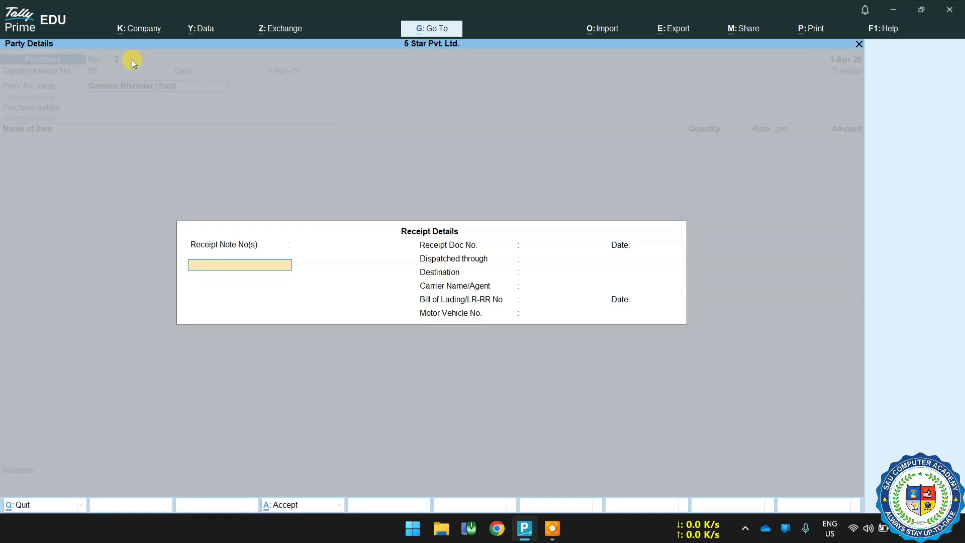
{"action": "key", "text": "Return"}
{"action": "key", "text": "Return"}
{"action": "key", "text": "Return"}
{"action": "key", "text": "Return"}
{"action": "key", "text": "Return"}
{"action": "key", "text": "Return"}
{"action": "key", "text": "Return"}
{"action": "key", "text": "Return"}
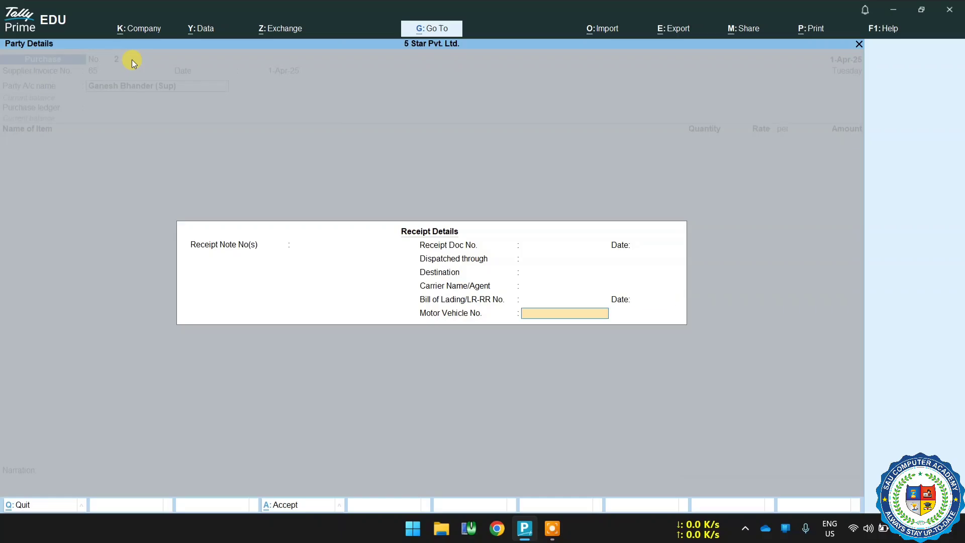
{"action": "key", "text": "Return"}
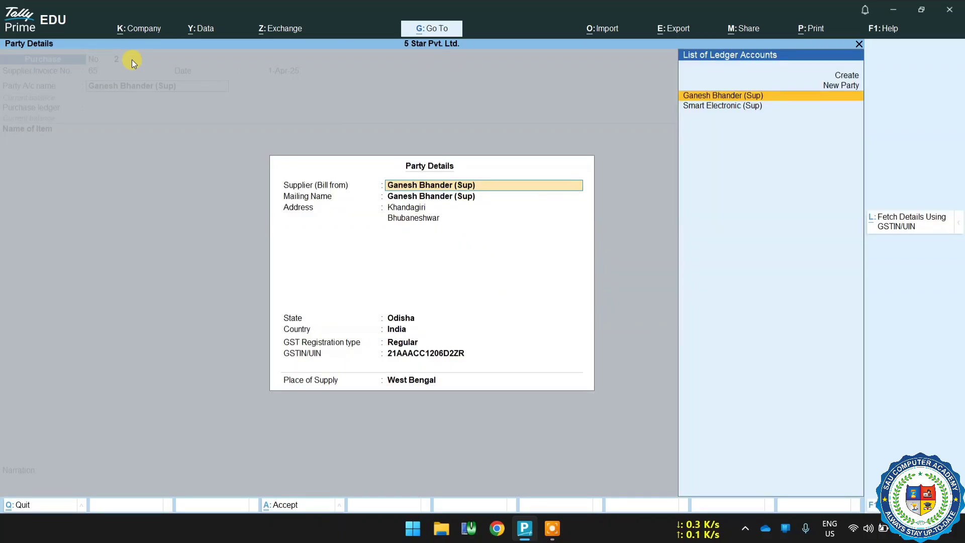
Accept the party details with West Bengal as place of supply and select Purchase A/C as the purchase ledger.
{"action": "key", "text": "Return"}
{"action": "key", "text": "Return"}
{"action": "key", "text": "Return"}
{"action": "key", "text": "Return"}
{"action": "key", "text": "Return"}
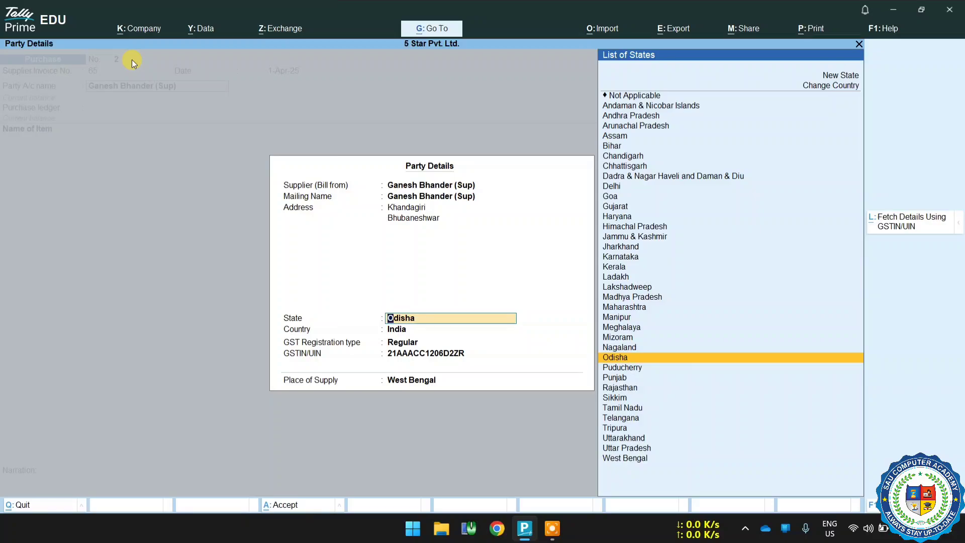
{"action": "key", "text": "Return"}
{"action": "key", "text": "Return"}
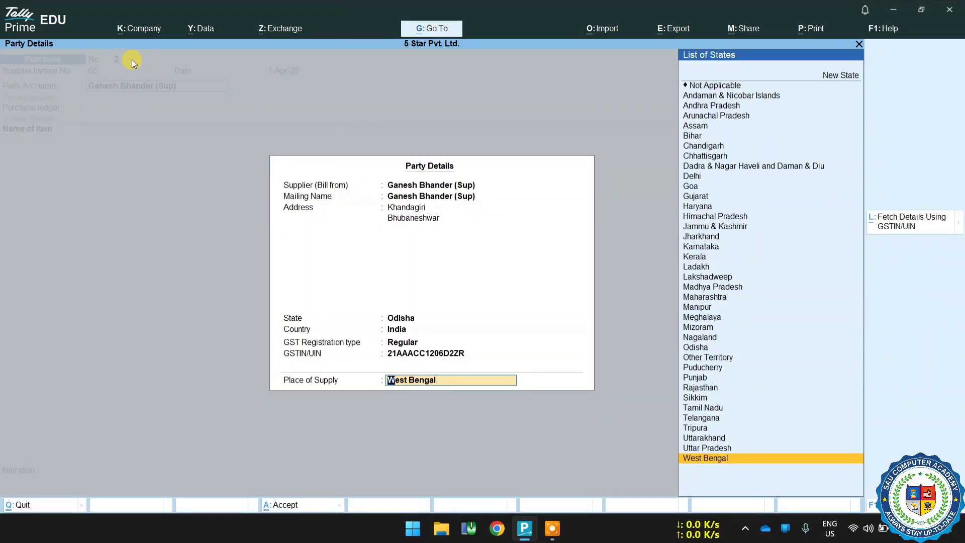
{"action": "key", "text": "Return"}
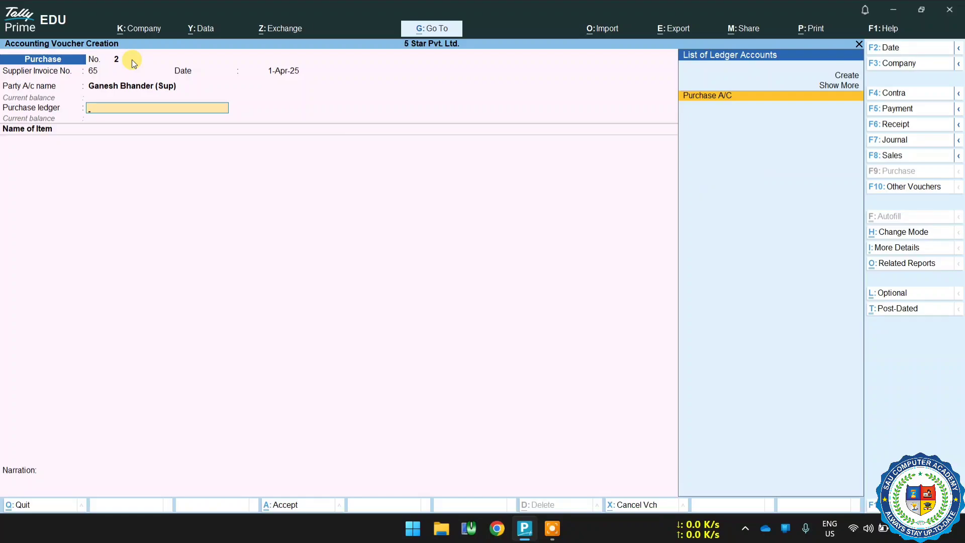
{"action": "key", "text": "Return"}
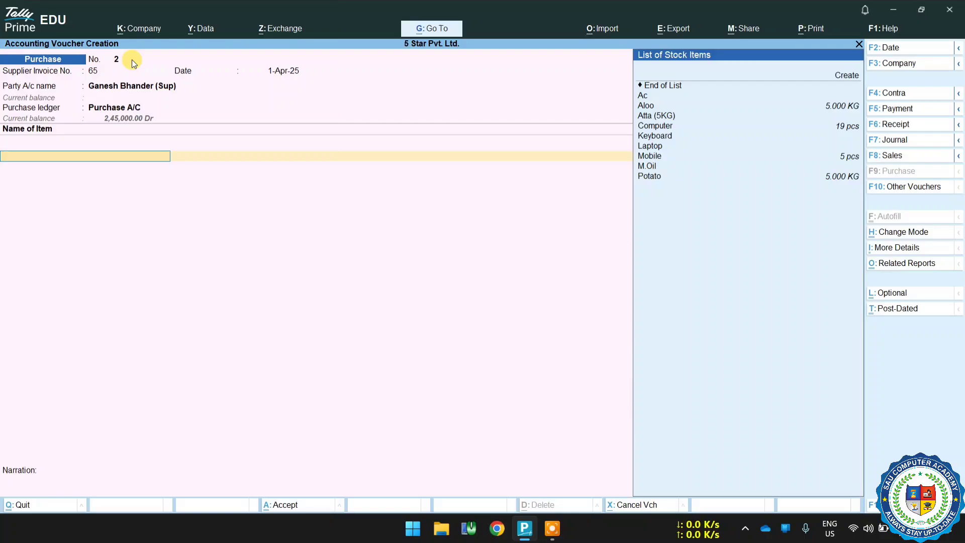
Add Potato as the stock item with a quantity of 10 kg.
{"action": "key", "text": "Down"}
{"action": "key", "text": "Down"}
{"action": "key", "text": "Down"}
{"action": "key", "text": "Down"}
{"action": "key", "text": "Down"}
{"action": "key", "text": "Down"}
{"action": "key", "text": "Down"}
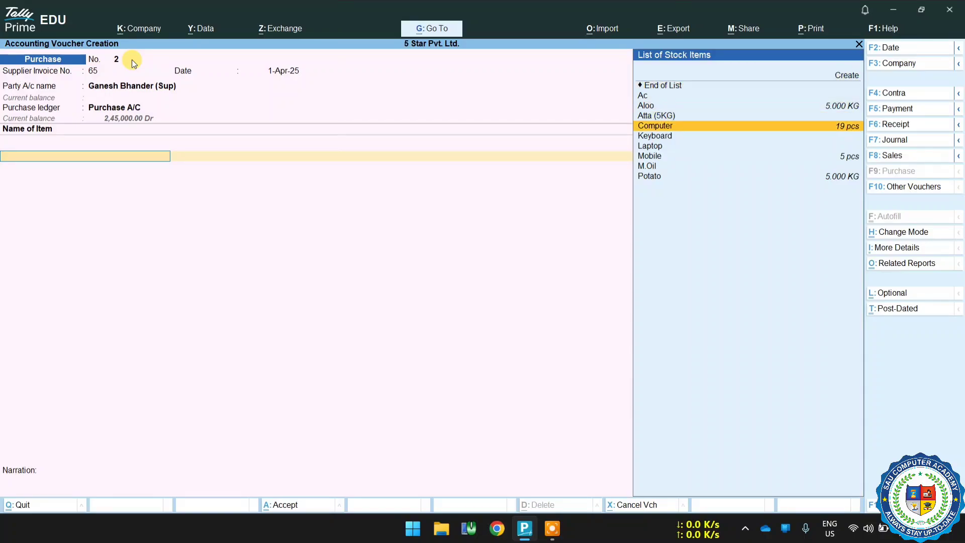
{"action": "key", "text": "Down"}
{"action": "key", "text": "Down"}
{"action": "key", "text": "Down"}
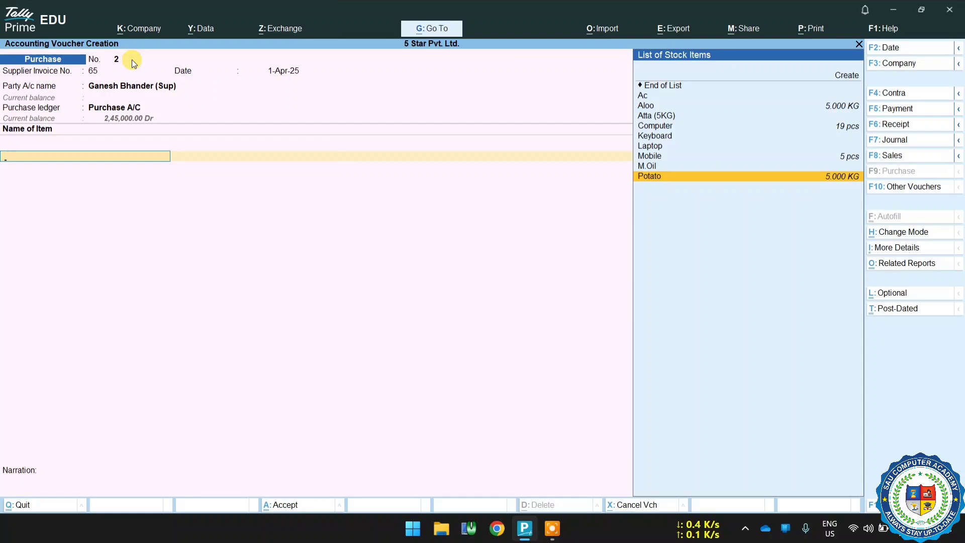
{"action": "key", "text": "Return"}
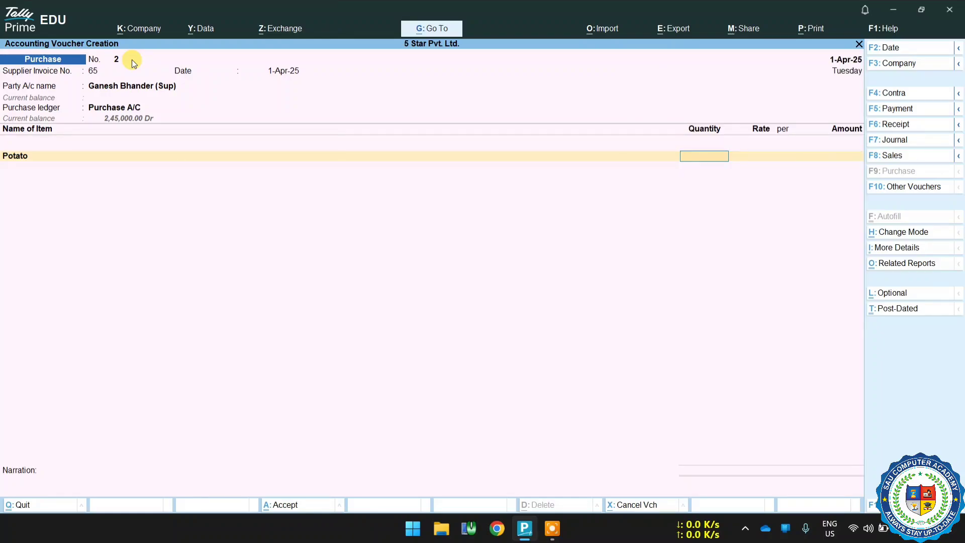
{"action": "type", "text": "10"}
{"action": "key", "text": "Return"}
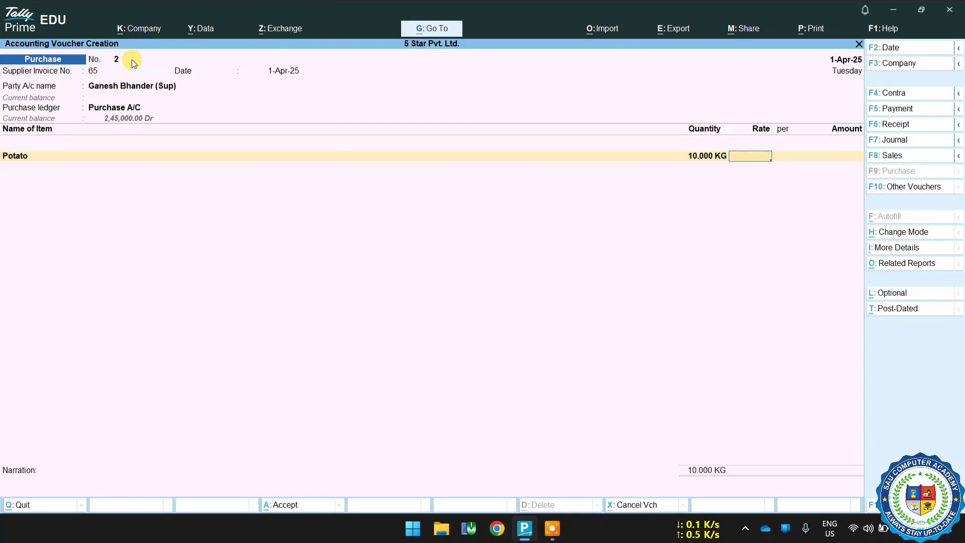
Try changing the Potato quantity to 10.5 kg and then 10.55 kg.
{"action": "key", "text": "BackSpace"}
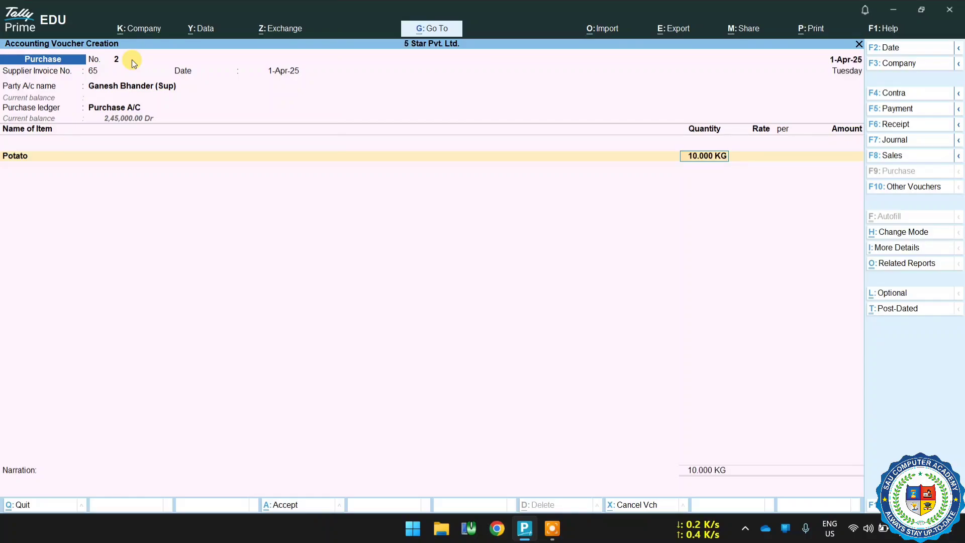
{"action": "type", "text": "10.5"}
{"action": "key", "text": "Return"}
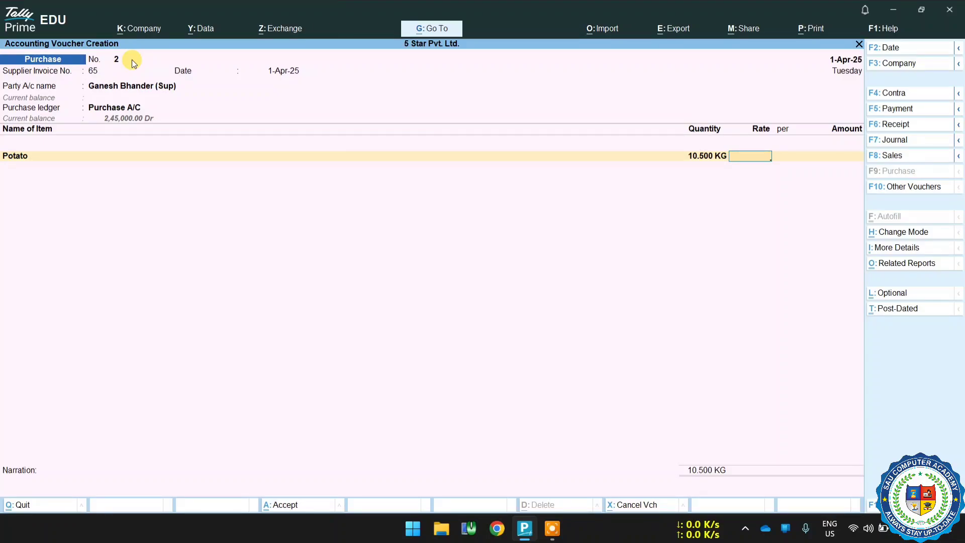
{"action": "key", "text": "BackSpace"}
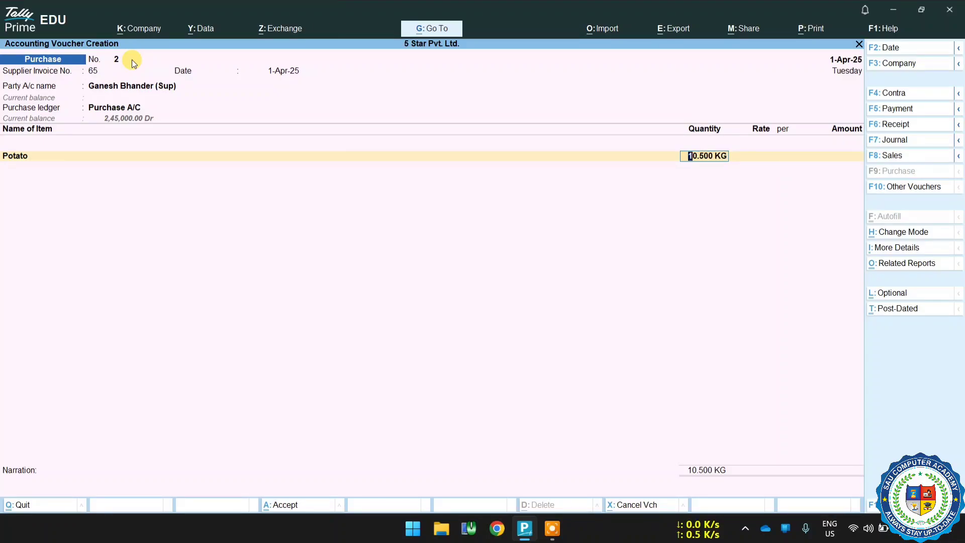
{"action": "type", "text": "10.55"}
{"action": "key", "text": "Return"}
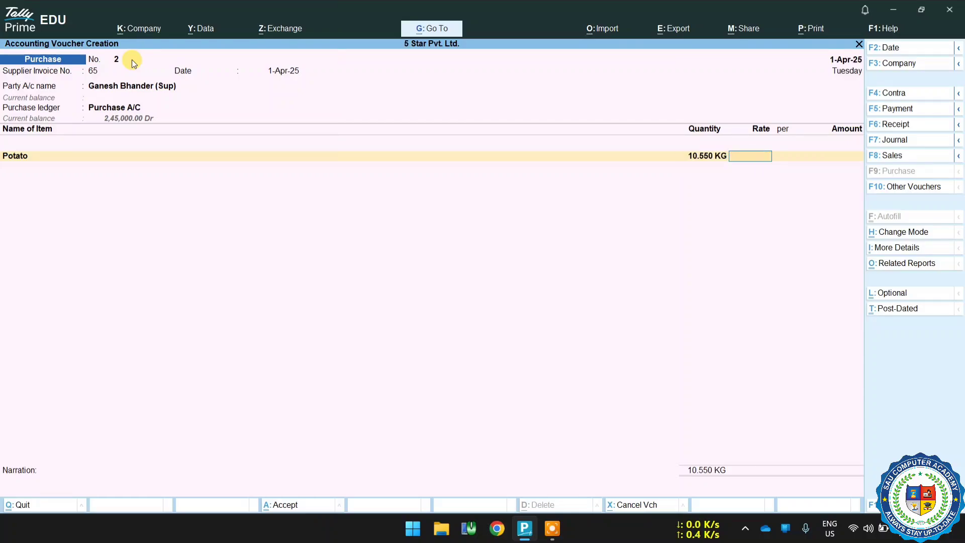
{"action": "key", "text": "BackSpace"}
{"action": "key", "text": "BackSpace"}
Reset the Potato quantity to 10 kg and enter a rate of 12 per KG.
{"action": "type", "text": "10"}
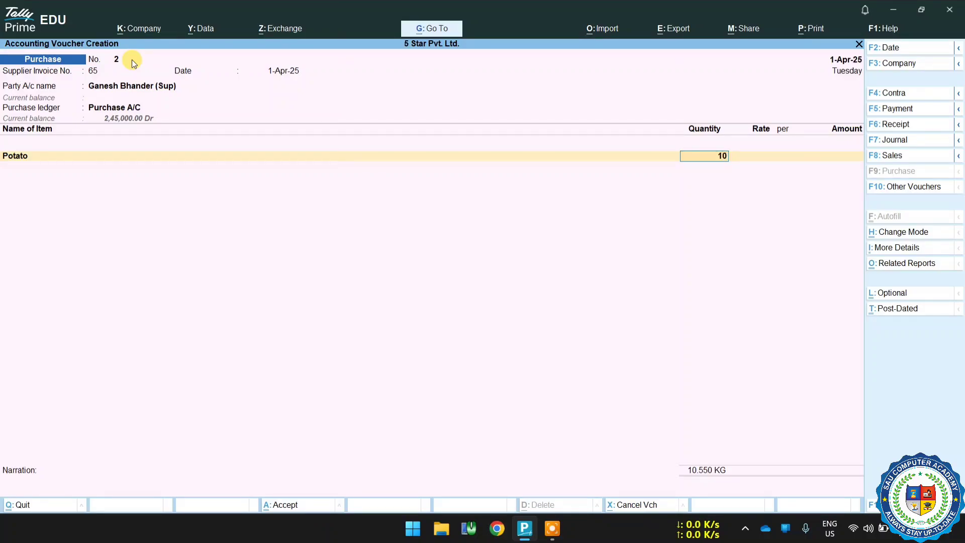
{"action": "key", "text": "Return"}
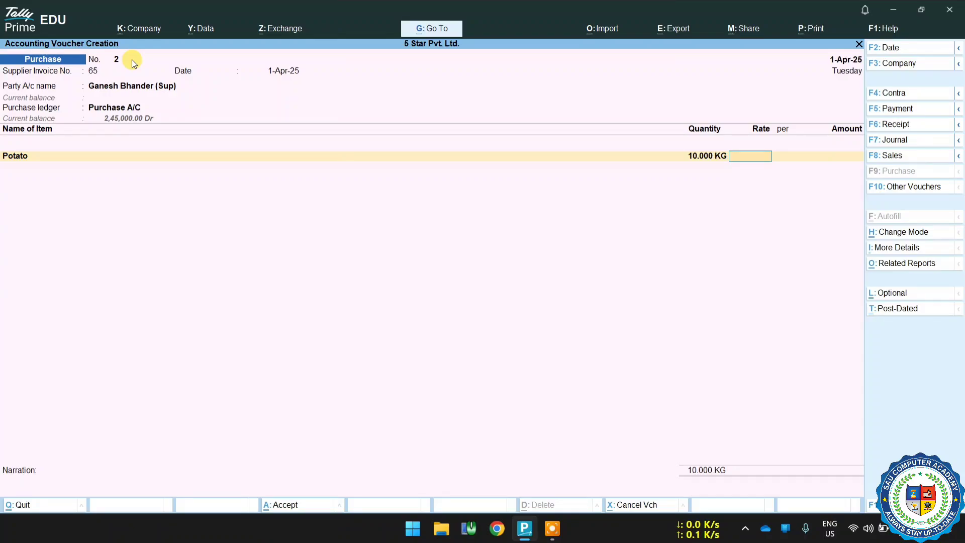
{"action": "type", "text": "2"}
{"action": "key", "text": "Return"}
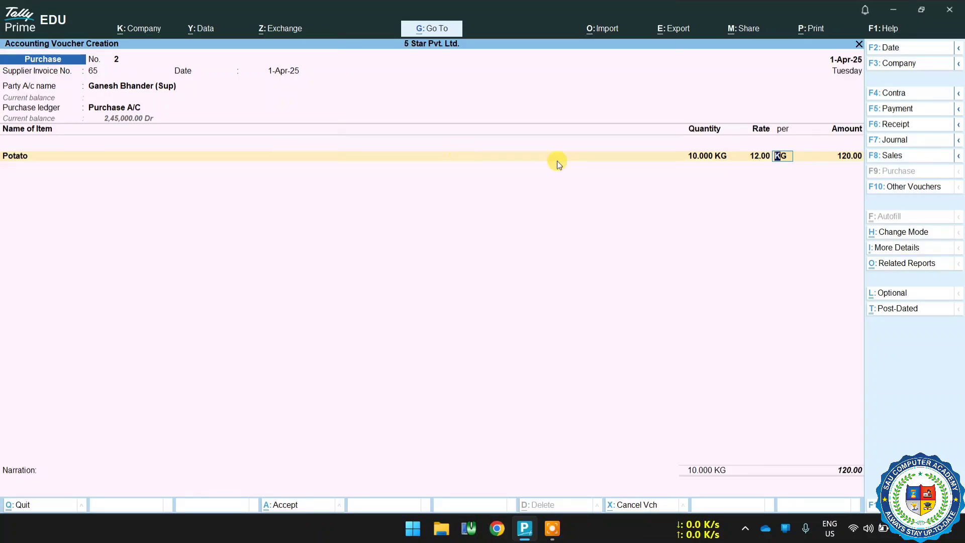
{"action": "key", "text": "Return"}
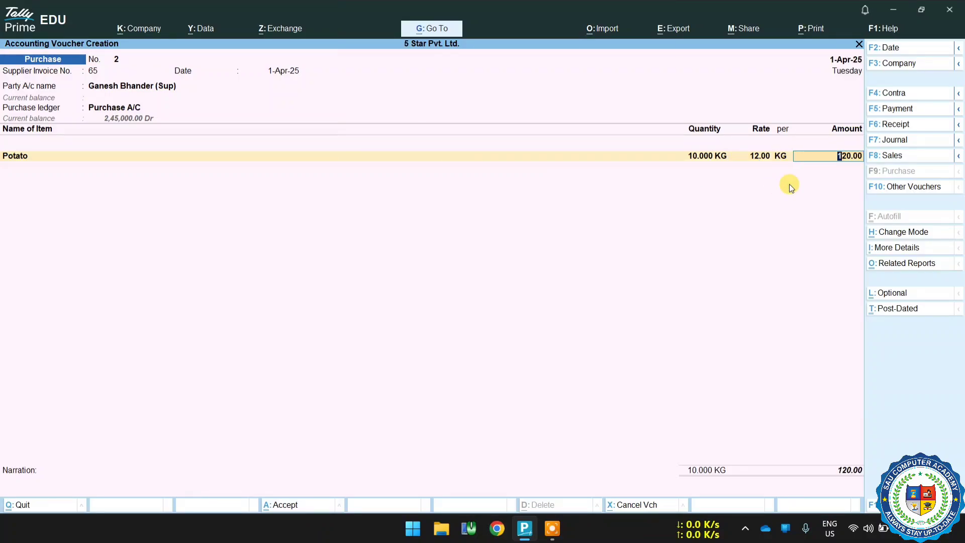
{"action": "key", "text": "Return"}
{"action": "key", "text": "Return"}
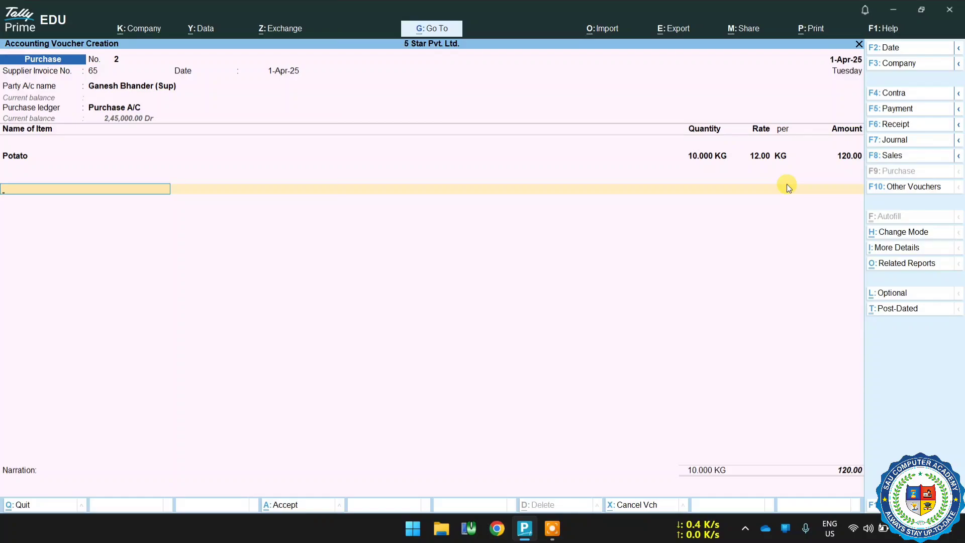
End the item list without a tax ledger, discarding the briefly chosen IGST line.
{"action": "type", "text": "Ig"}
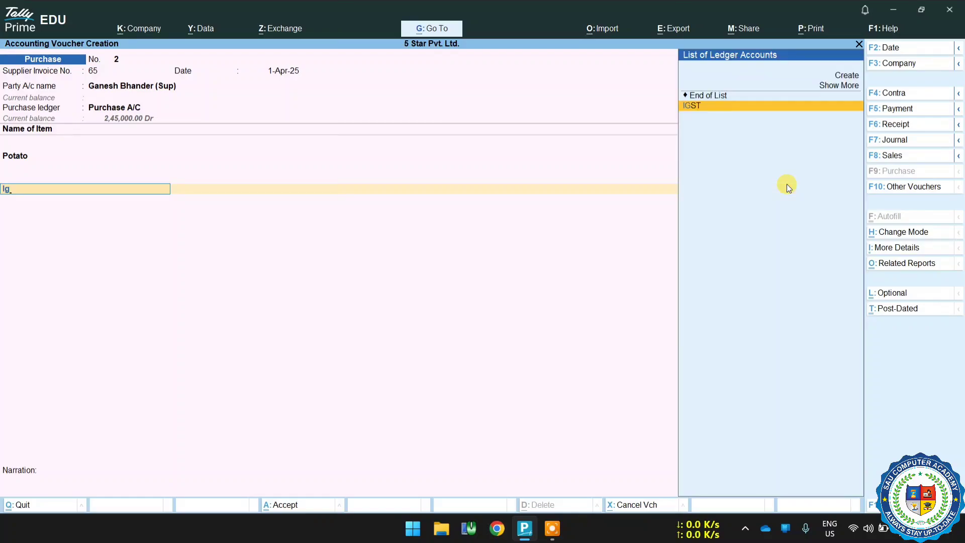
{"action": "key", "text": "Return"}
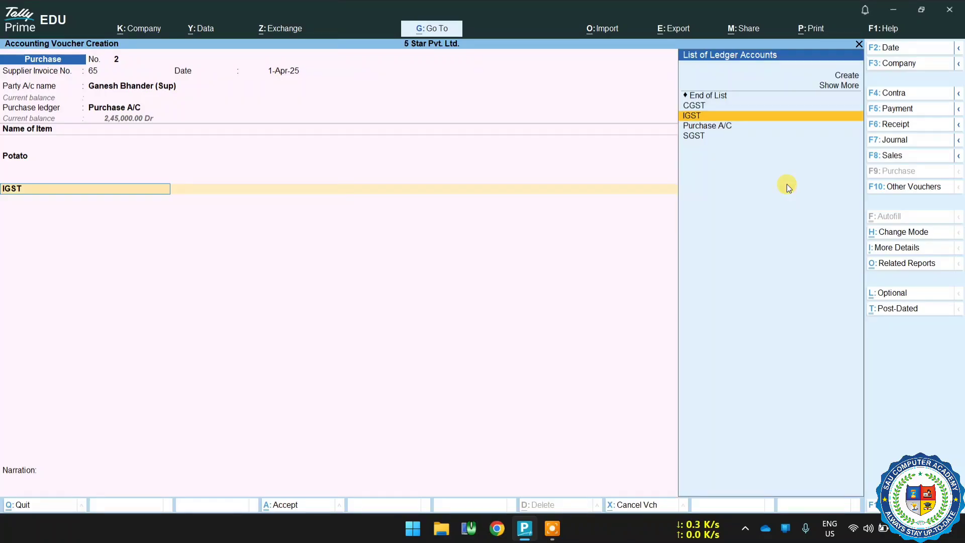
{"action": "key", "text": "BackSpace"}
{"action": "key", "text": "Up"}
{"action": "key", "text": "Up"}
{"action": "key", "text": "Return"}
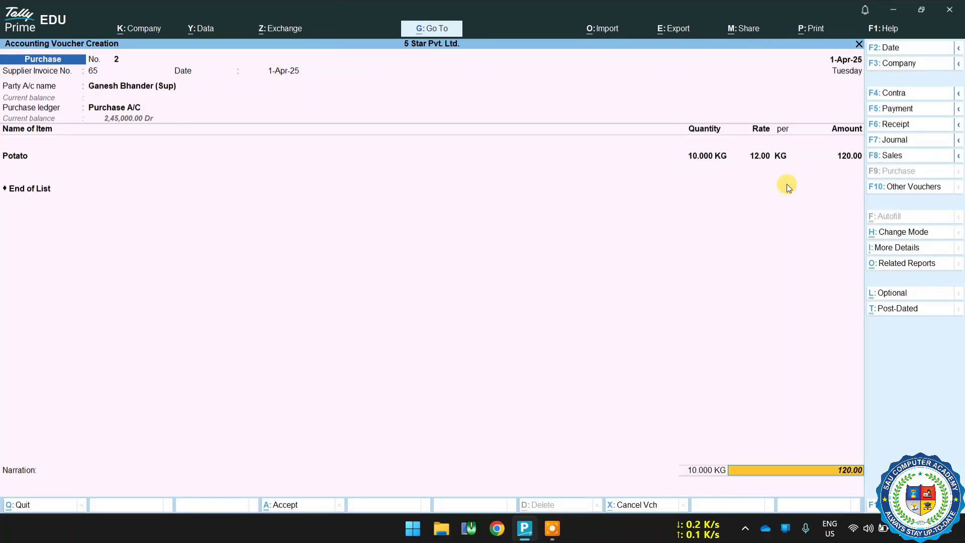
{"action": "key", "text": "Return"}
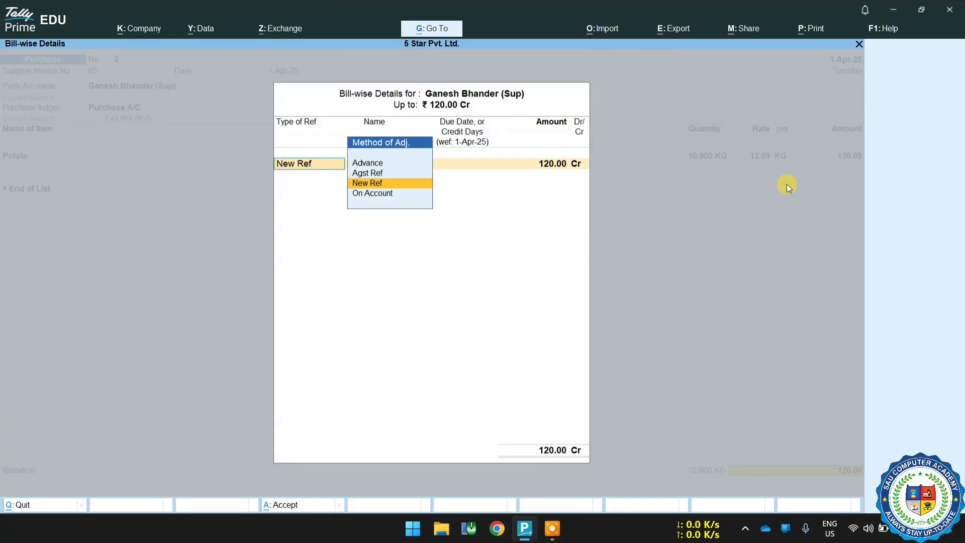
{"action": "key", "text": "Return"}
{"action": "key", "text": "Return"}
{"action": "key", "text": "Return"}
{"action": "key", "text": "Return"}
{"action": "key", "text": "Return"}
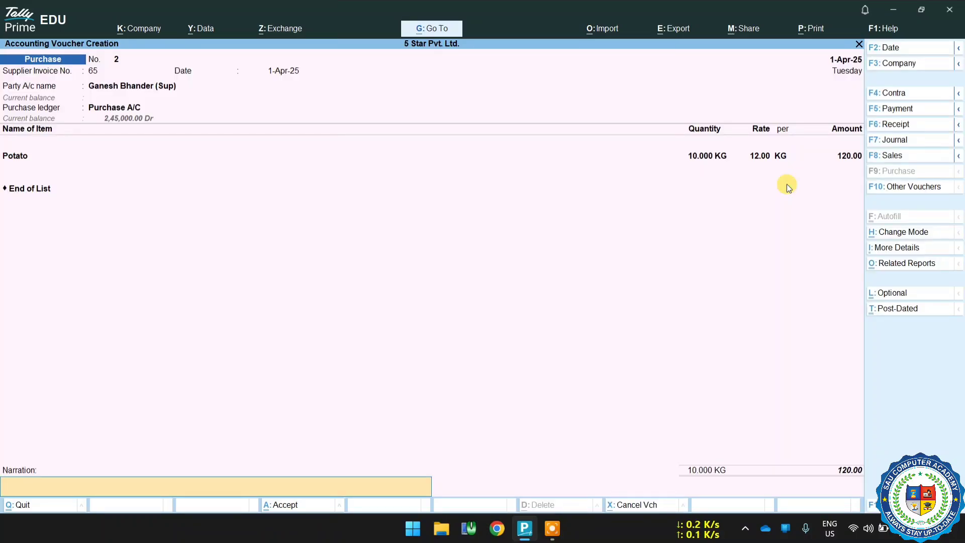
Save the Potato purchase voucher and quit voucher entry.
{"action": "key", "text": "Return"}
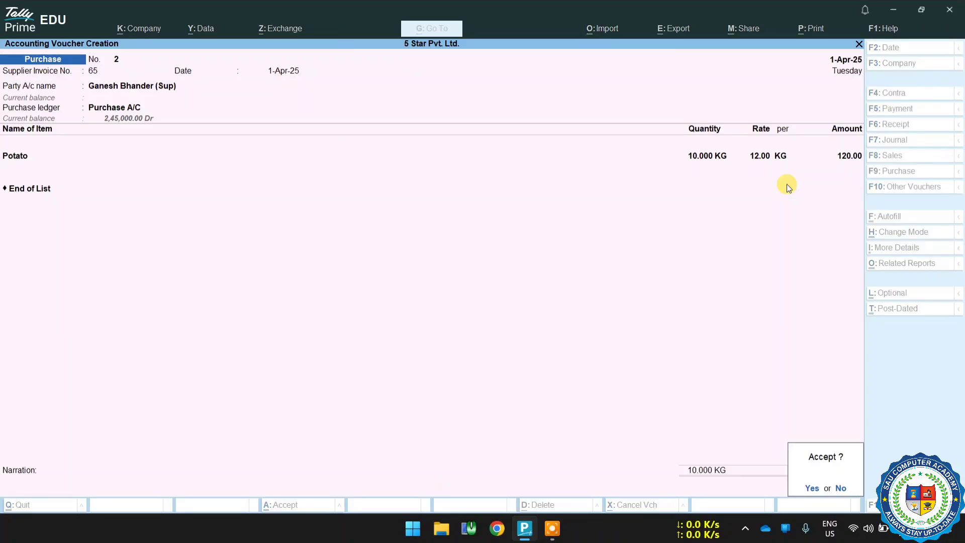
{"action": "key", "text": "Return"}
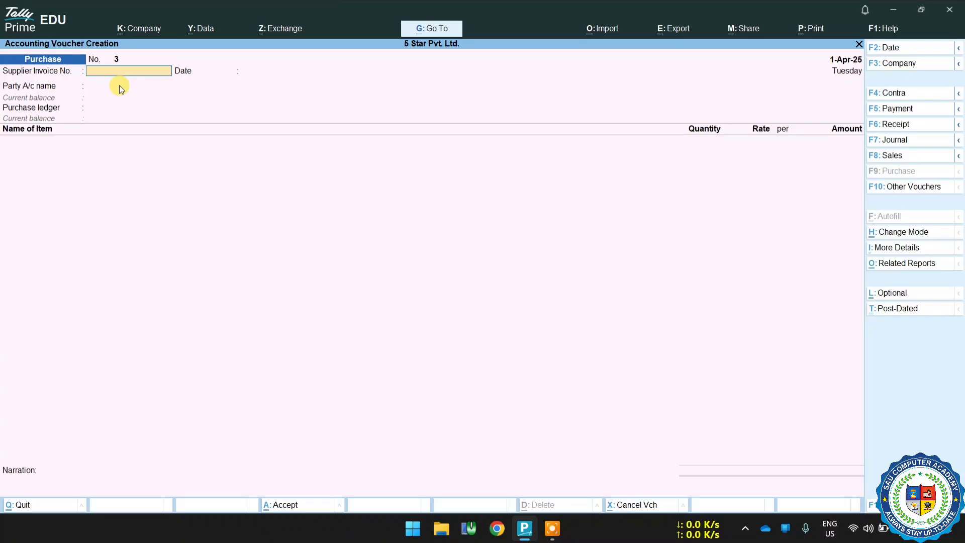
{"action": "key", "text": "Escape"}
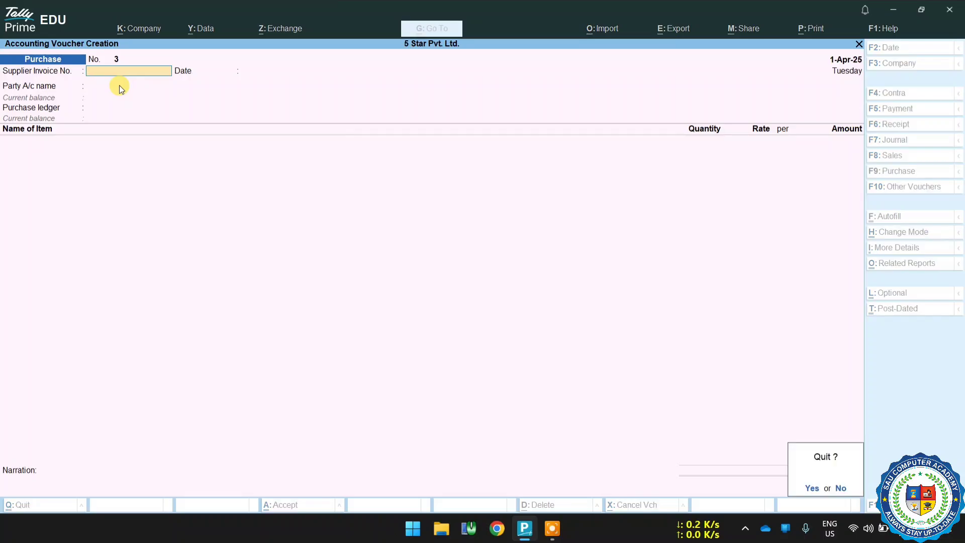
{"action": "key", "text": "Return"}
Open the Stock Summary and drill into Potato's monthly summary and April stock vouchers.
{"action": "key", "text": "Down"}
{"action": "key", "text": "Down"}
{"action": "key", "text": "Down"}
{"action": "key", "text": "Down"}
{"action": "key", "text": "Down"}
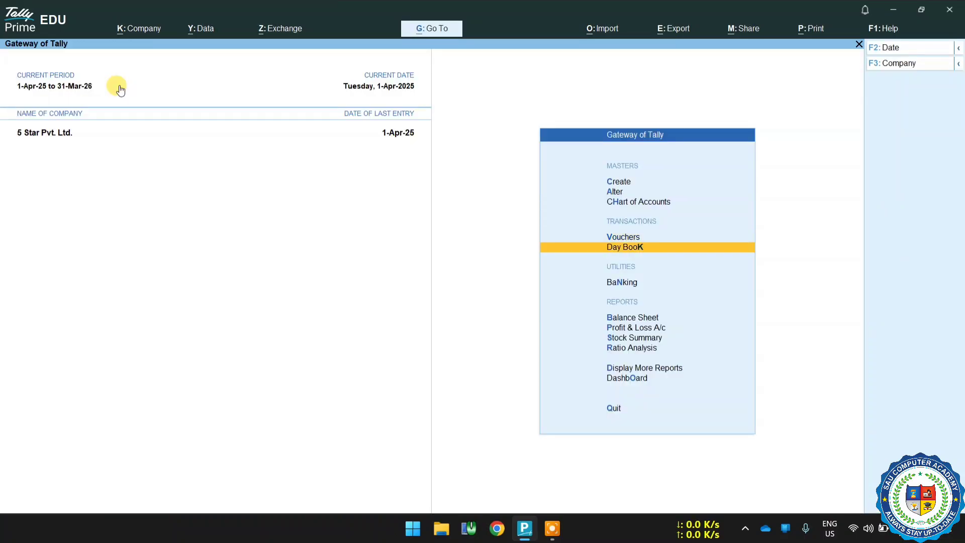
{"action": "key", "text": "Return"}
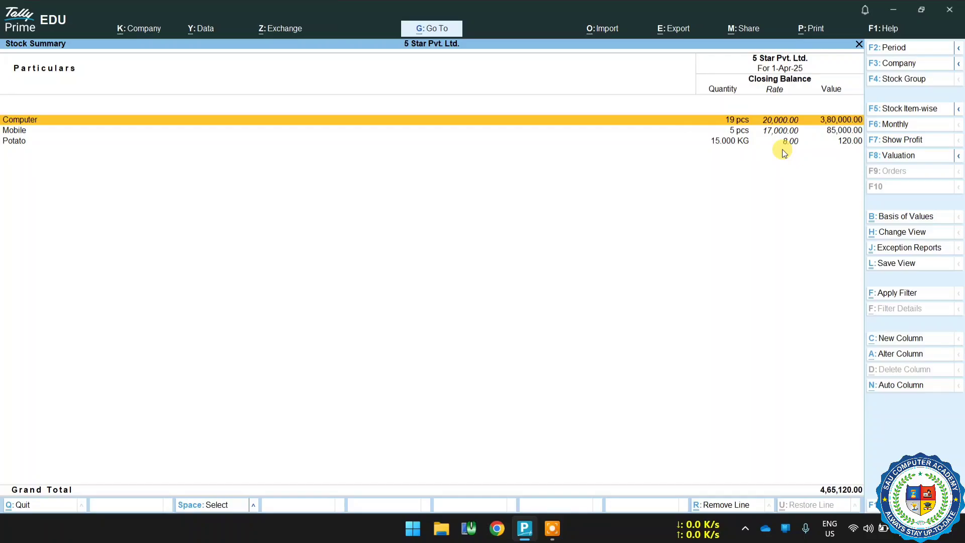
{"action": "key", "text": "Down"}
{"action": "key", "text": "Down"}
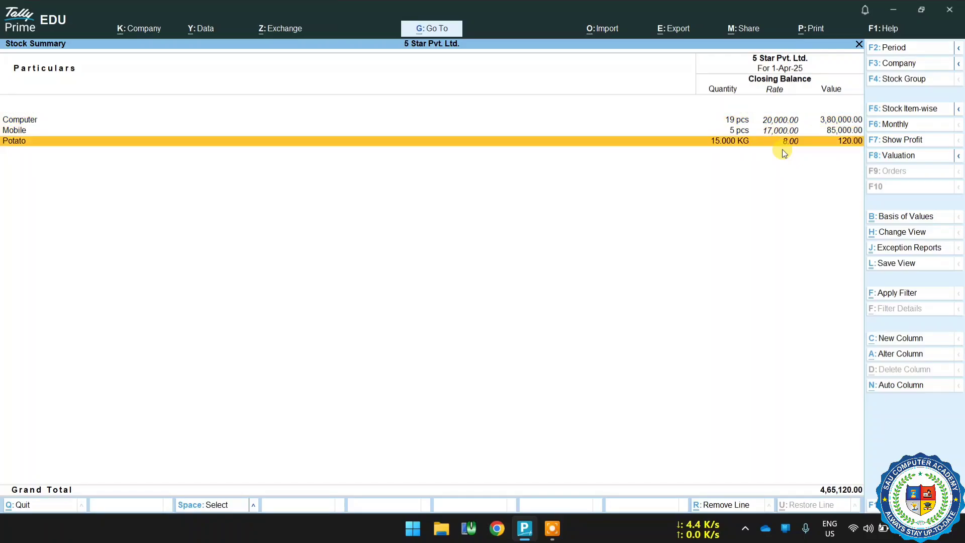
{"action": "key", "text": "Return"}
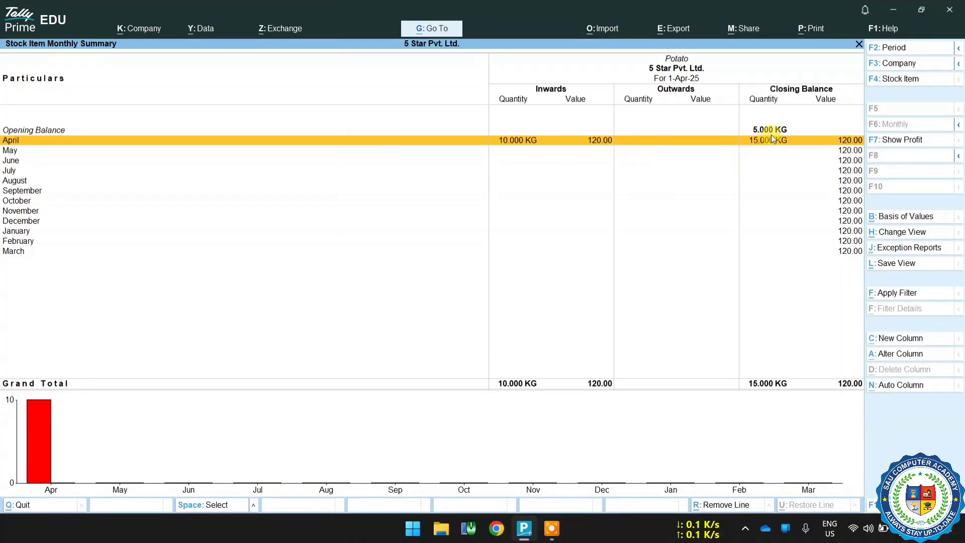
{"action": "double_click", "coordinate": [745, 141]}
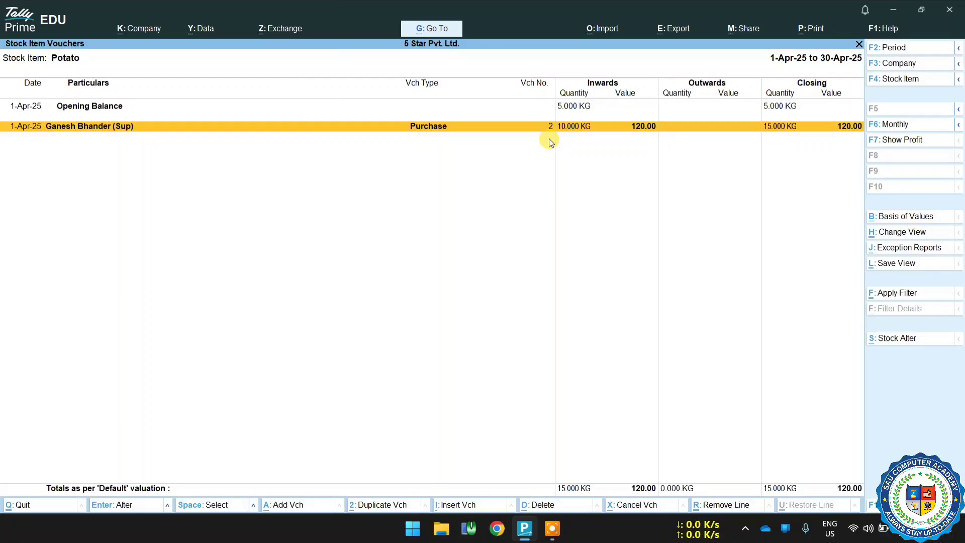
{"action": "key", "text": "Return"}
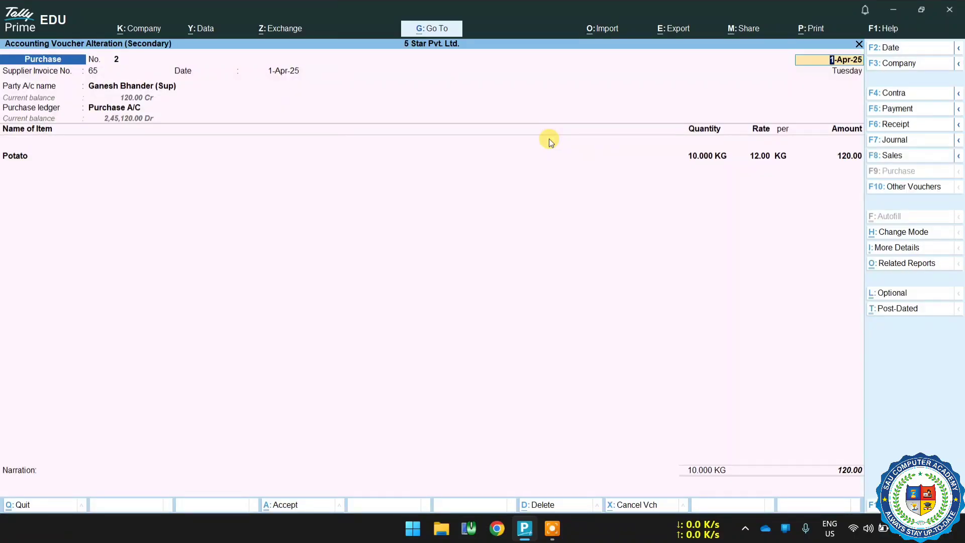
{"action": "key", "text": "BackSpace"}
{"action": "key", "text": "Escape"}
{"action": "key", "text": "Escape"}
{"action": "key", "text": "Escape"}
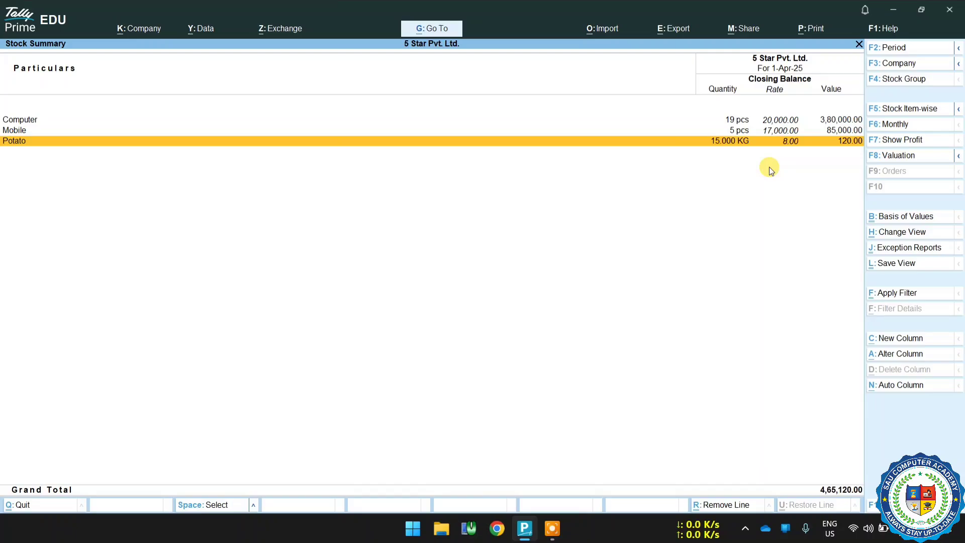
{"action": "key", "text": "Escape"}
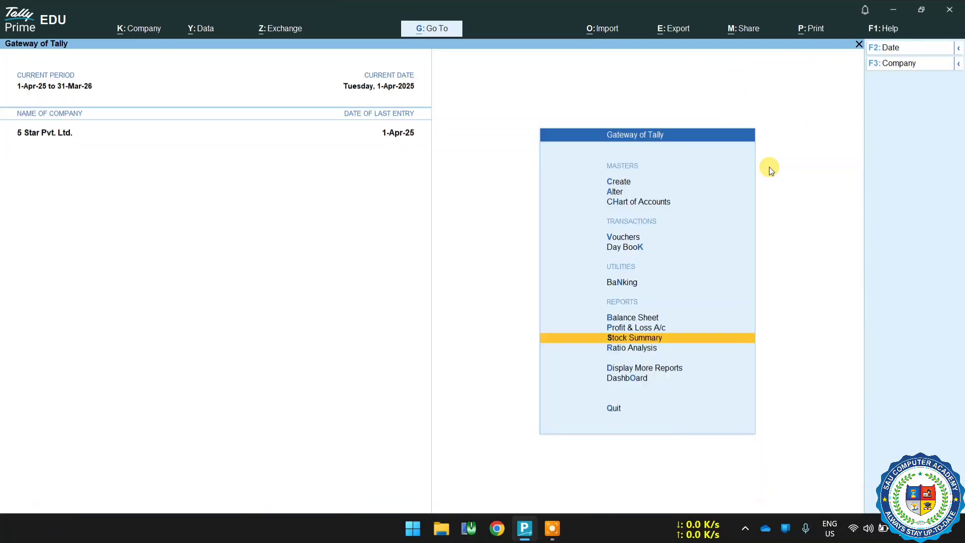
{"action": "key", "text": "Up"}
{"action": "key", "text": "Up"}
{"action": "key", "text": "Up"}
{"action": "key", "text": "Up"}
{"action": "key", "text": "Up"}
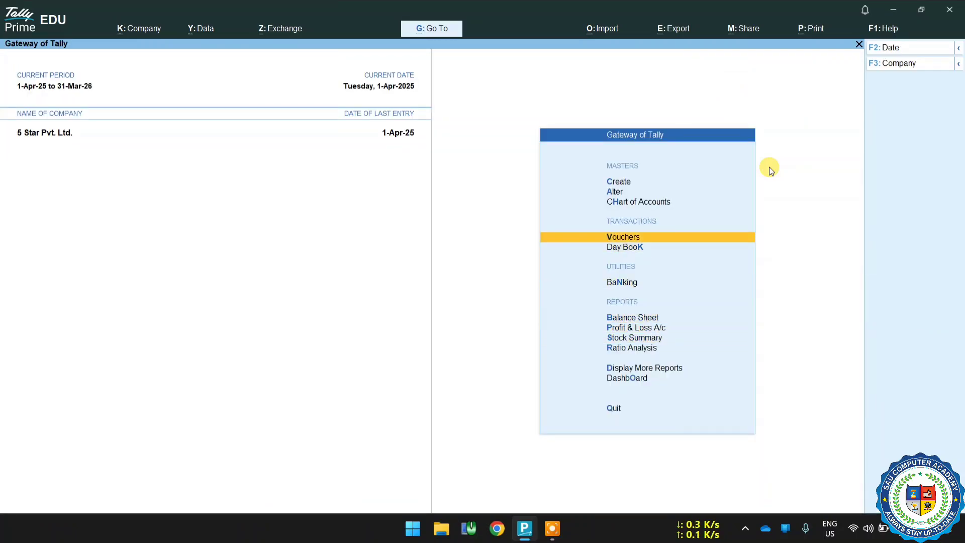
{"action": "key", "text": "Return"}
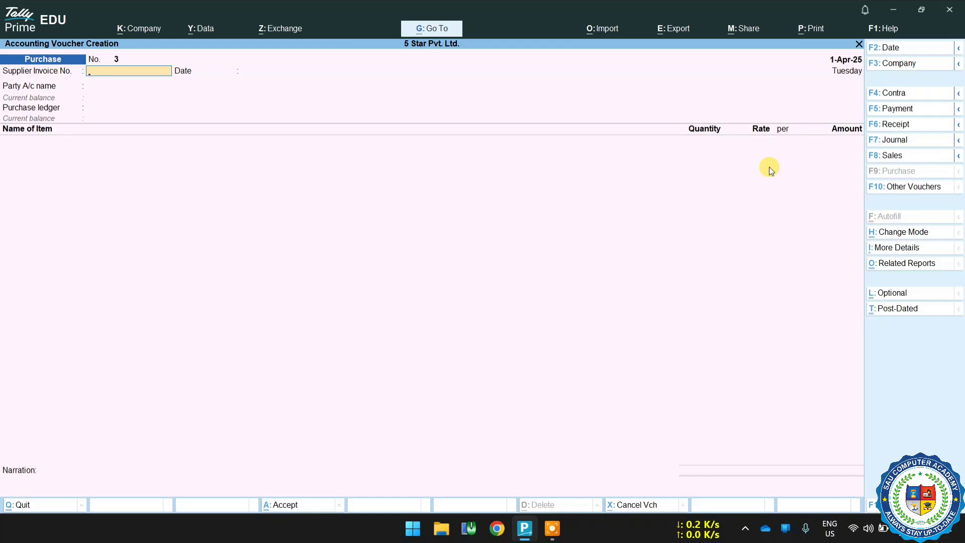
{"action": "key", "text": "Return"}
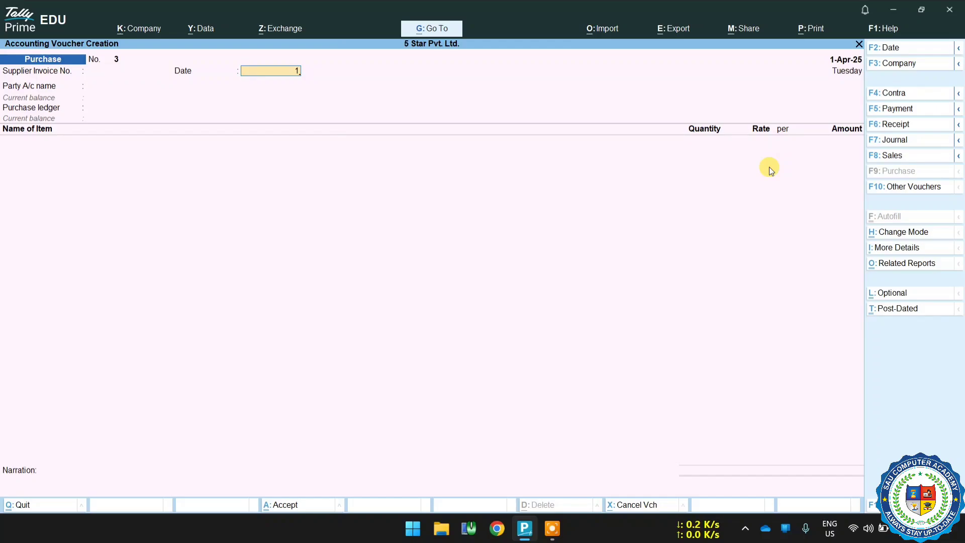
{"action": "key", "text": "Return"}
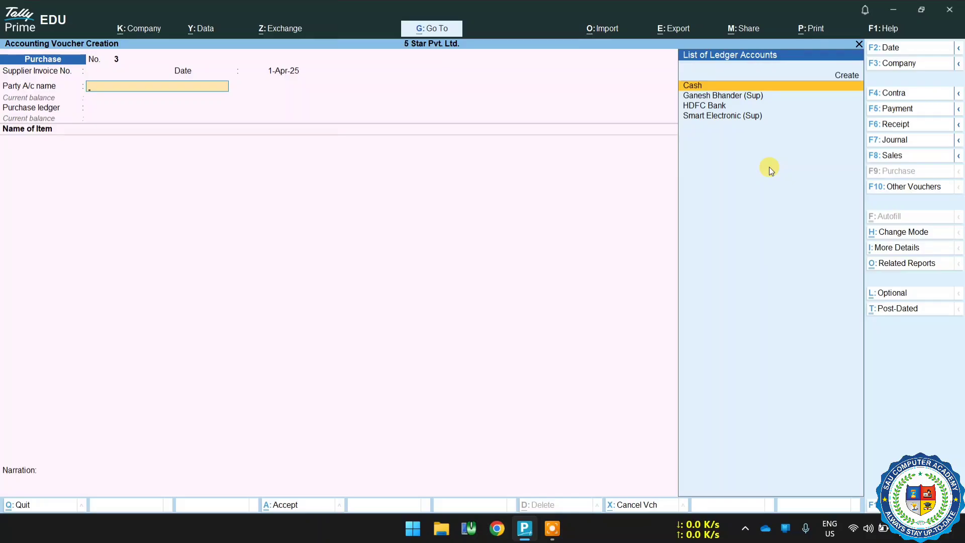
{"action": "key", "text": "Down"}
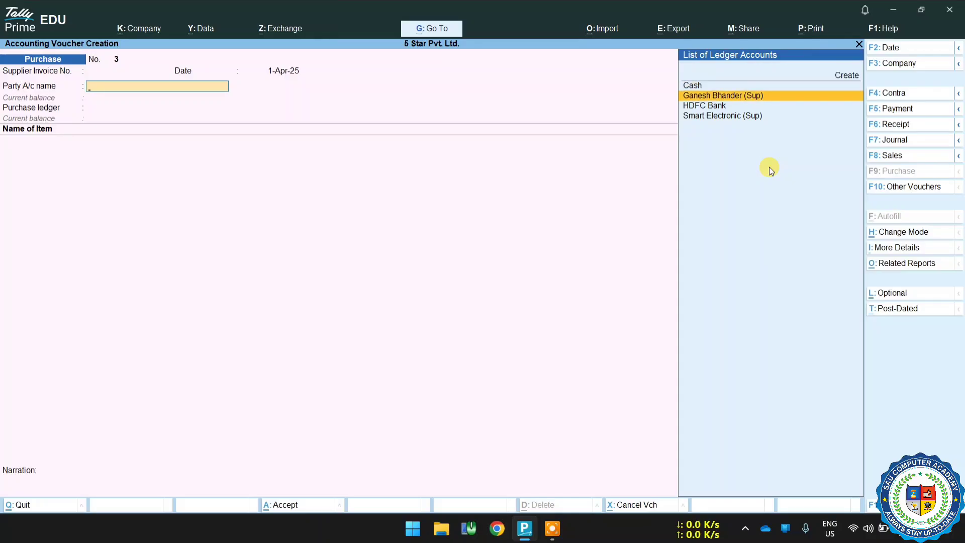
{"action": "key", "text": "Return"}
Skip the party receipt details and choose Purchase A/C as the purchase ledger.
{"action": "key", "text": "Return"}
{"action": "key", "text": "Return"}
{"action": "key", "text": "BackSpace"}
{"action": "key", "text": "BackSpace"}
{"action": "key", "text": "BackSpace"}
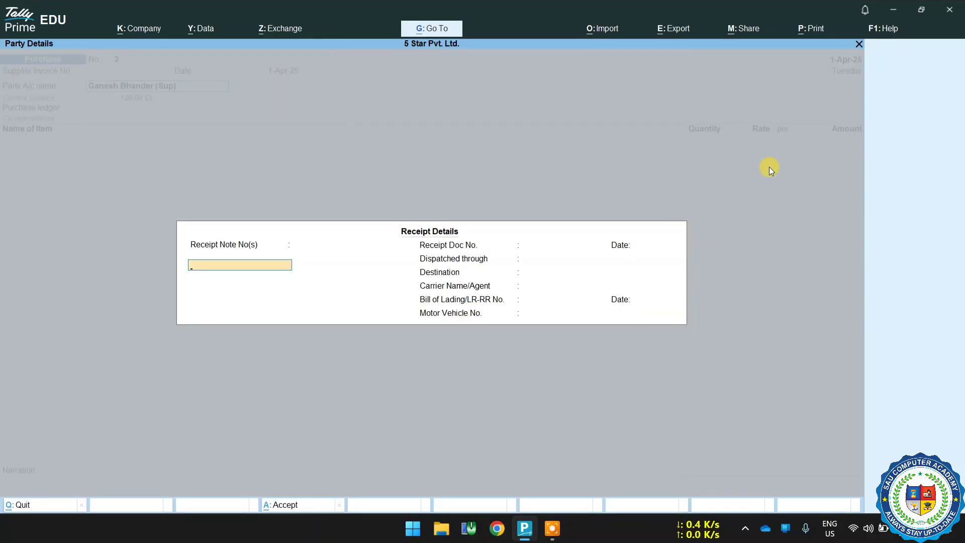
{"action": "key", "text": "Return"}
{"action": "key", "text": "Return"}
{"action": "key", "text": "Return"}
{"action": "key", "text": "Return"}
{"action": "key", "text": "Return"}
{"action": "key", "text": "Return"}
{"action": "key", "text": "Return"}
{"action": "key", "text": "Return"}
{"action": "key", "text": "Return"}
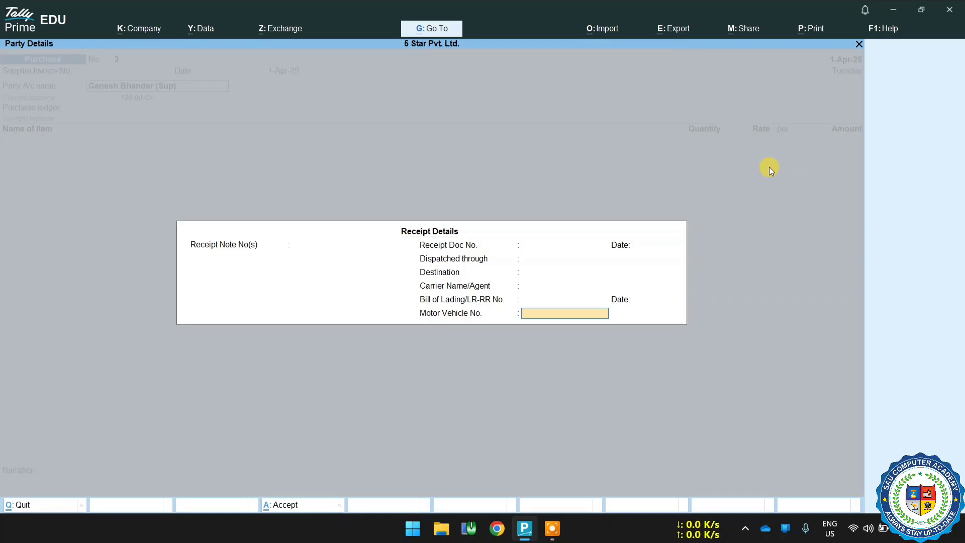
{"action": "key", "text": "Return"}
{"action": "key", "text": "Return"}
{"action": "key", "text": "Return"}
{"action": "key", "text": "Return"}
{"action": "key", "text": "Return"}
{"action": "key", "text": "Return"}
{"action": "key", "text": "Return"}
{"action": "key", "text": "Return"}
{"action": "key", "text": "Return"}
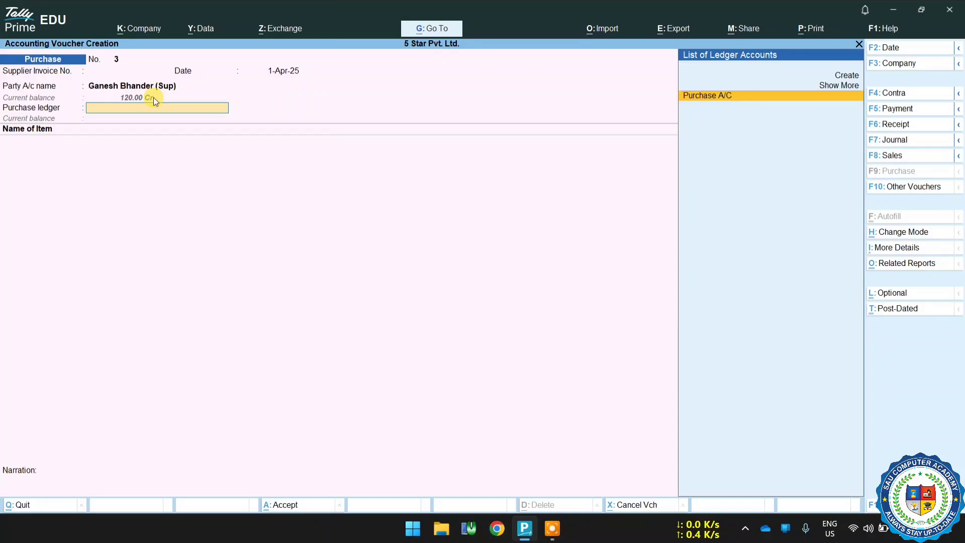
{"action": "key", "text": "Return"}
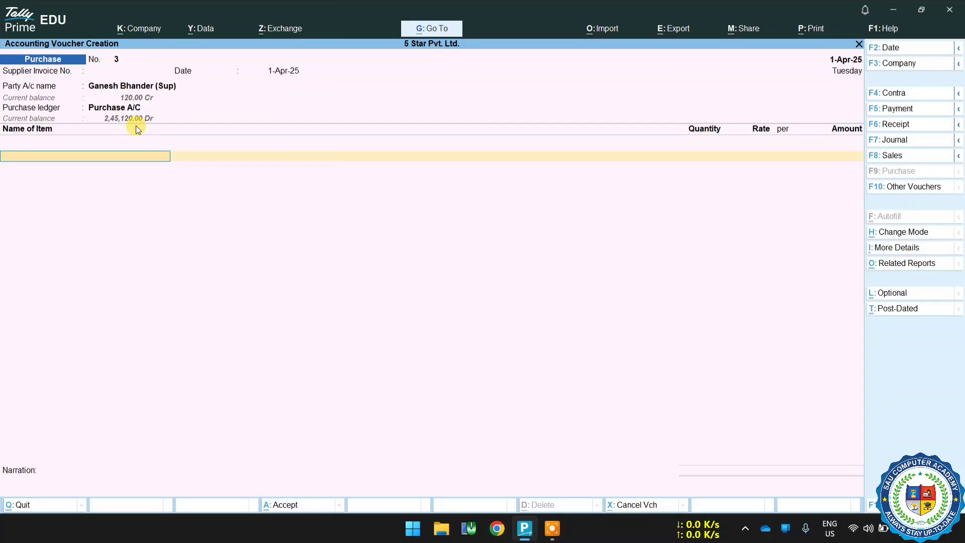
Add Keyboard as the stock item with quantity 6 Nos at a rate of 250.
{"action": "key", "text": "space"}
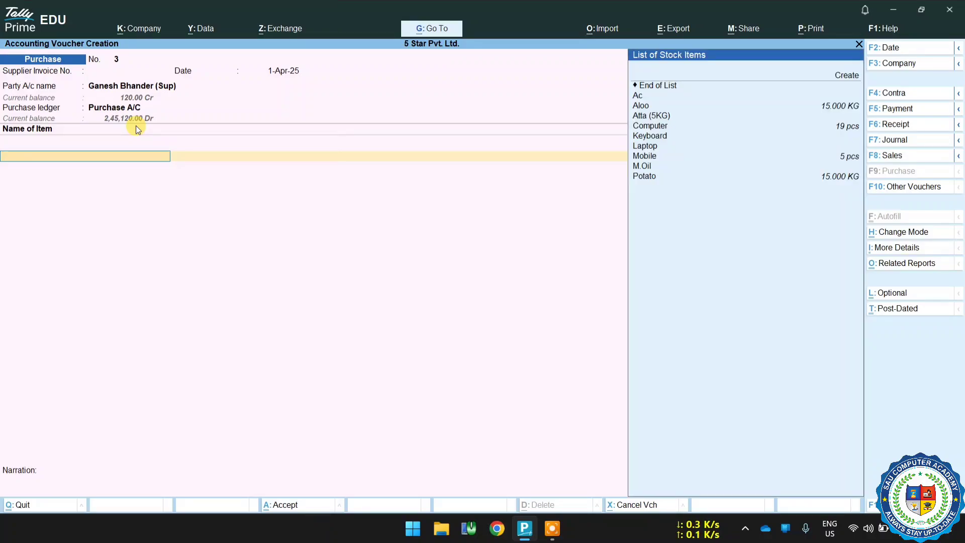
{"action": "key", "text": "Down"}
{"action": "key", "text": "Down"}
{"action": "key", "text": "Down"}
{"action": "key", "text": "Down"}
{"action": "key", "text": "Down"}
{"action": "key", "text": "Down"}
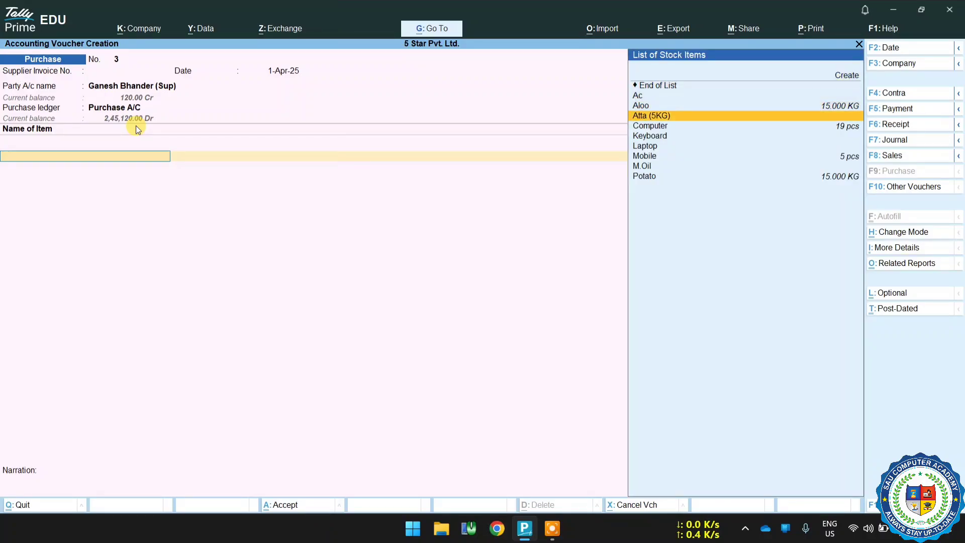
{"action": "key", "text": "Return"}
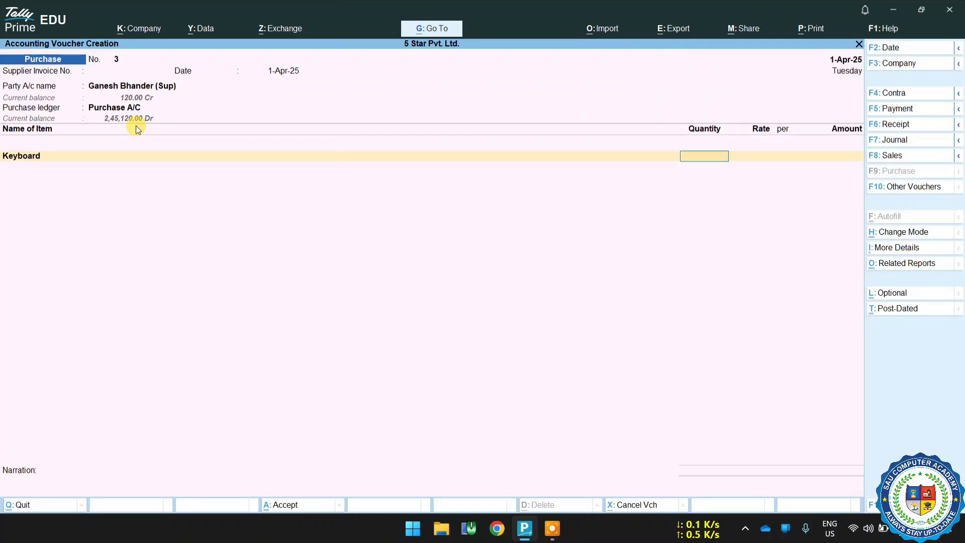
{"action": "type", "text": "6"}
{"action": "key", "text": "Return"}
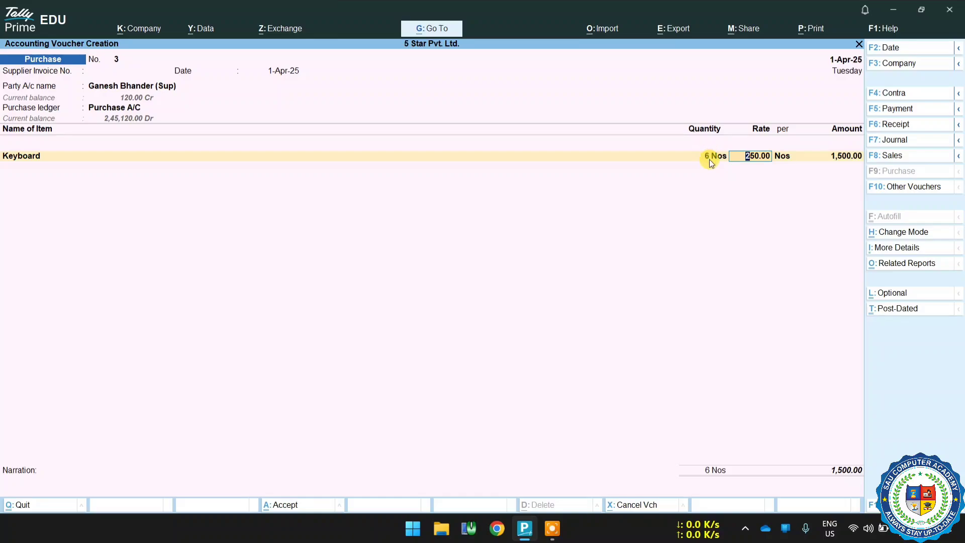
{"action": "key", "text": "Return"}
{"action": "key", "text": "Return"}
{"action": "key", "text": "Return"}
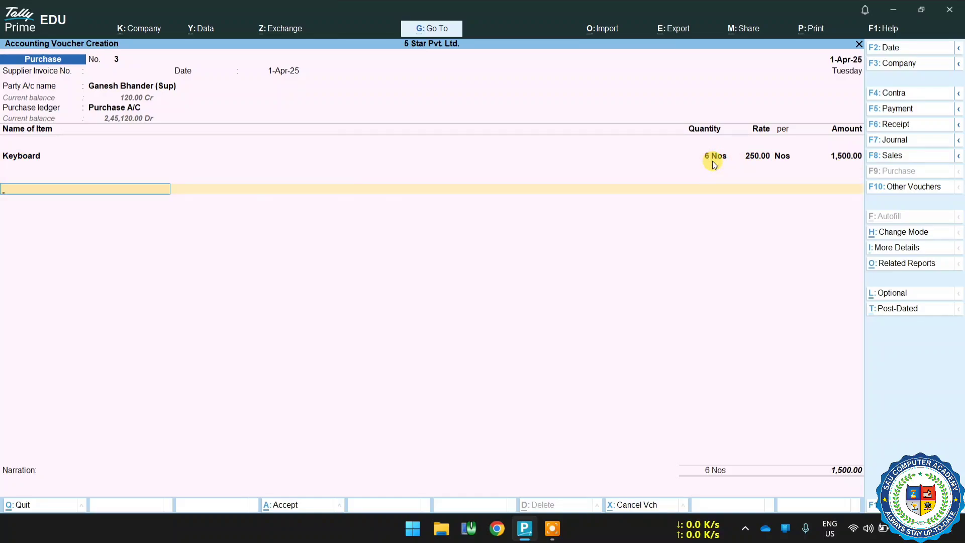
Add the IGST ledger line below the Keyboard item, keeping its 270.00 amount.
{"action": "key", "text": "Return"}
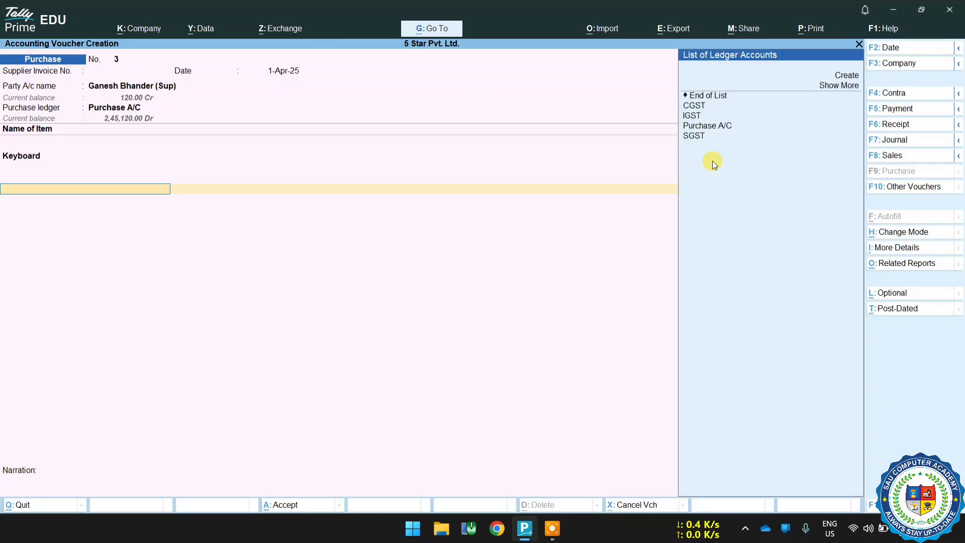
{"action": "key", "text": "Down"}
{"action": "key", "text": "Down"}
{"action": "key", "text": "Down"}
{"action": "key", "text": "Down"}
{"action": "key", "text": "Down"}
{"action": "key", "text": "Return"}
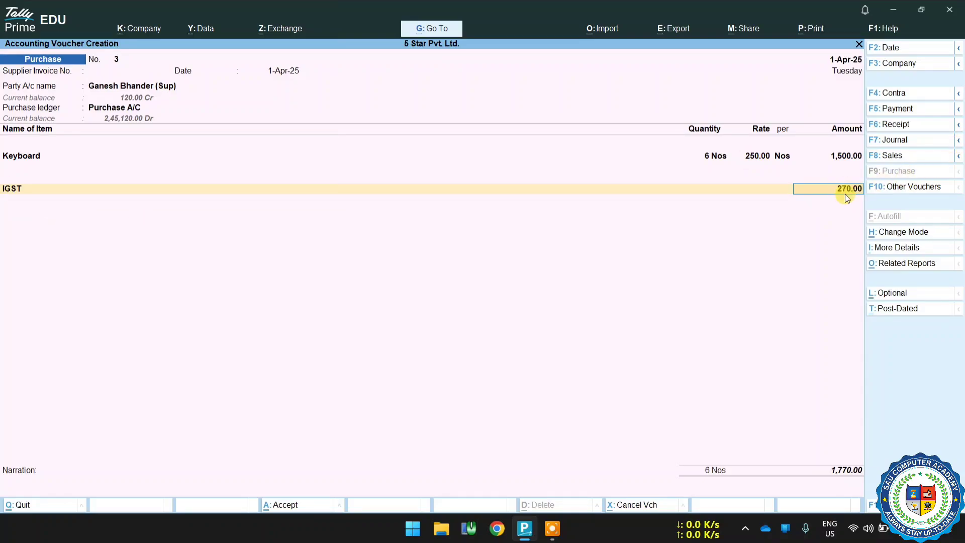
{"action": "key", "text": "Return"}
Accept the bill-wise allocation as New Ref for the full amount and save the voucher.
{"action": "key", "text": "Return"}
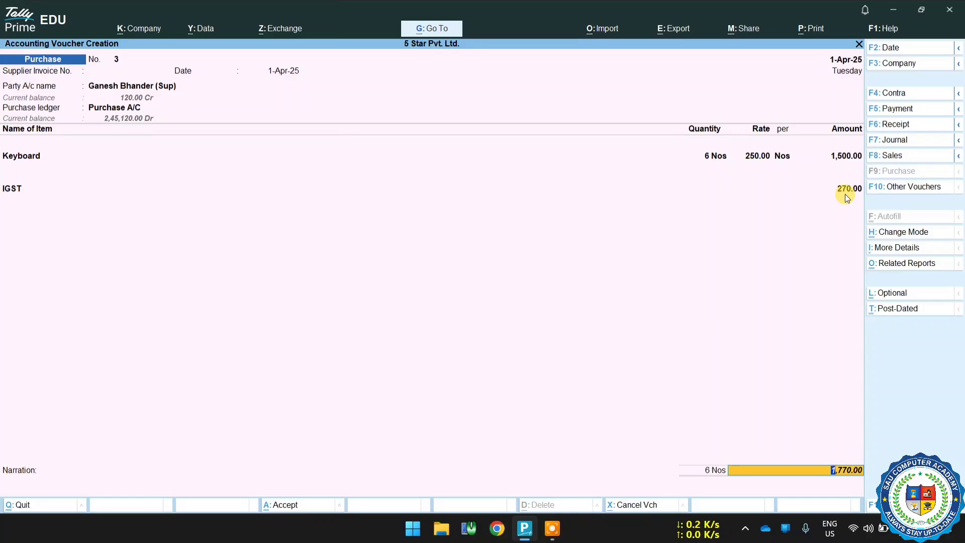
{"action": "key", "text": "Return"}
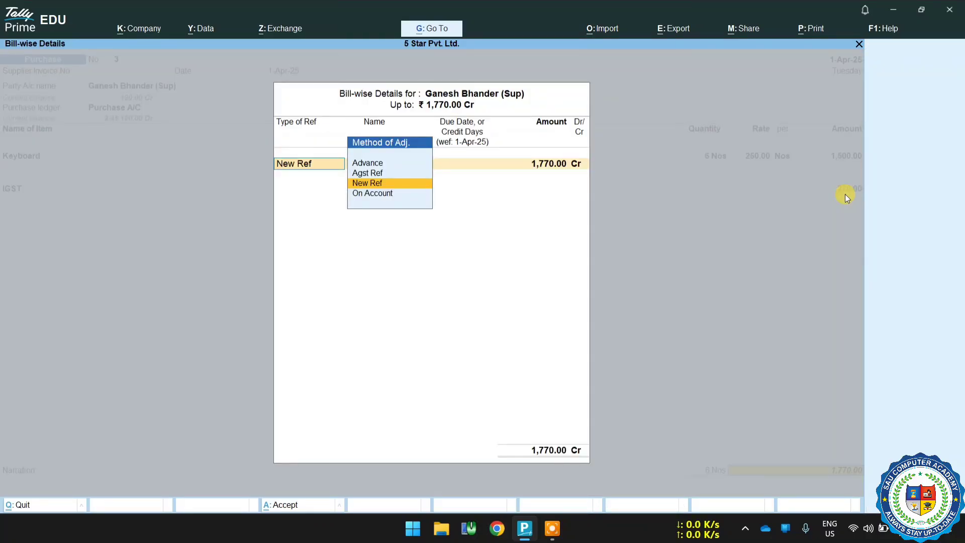
{"action": "key", "text": "Return"}
{"action": "key", "text": "Return"}
{"action": "key", "text": "Return"}
{"action": "key", "text": "Return"}
{"action": "key", "text": "Return"}
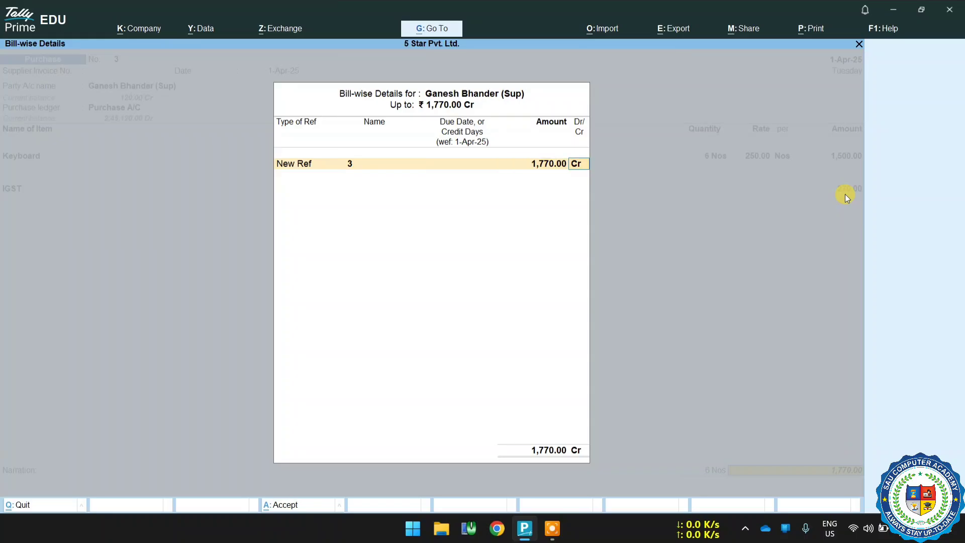
{"action": "key", "text": "Return"}
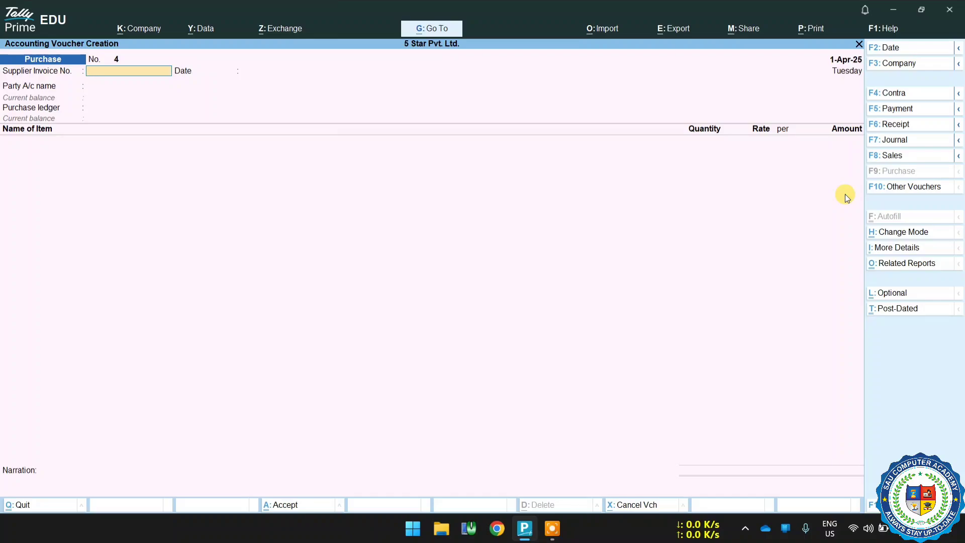
Reopen the Keyboard purchase voucher and view its detailed GST tax analysis.
{"action": "key", "text": "Page_Up"}
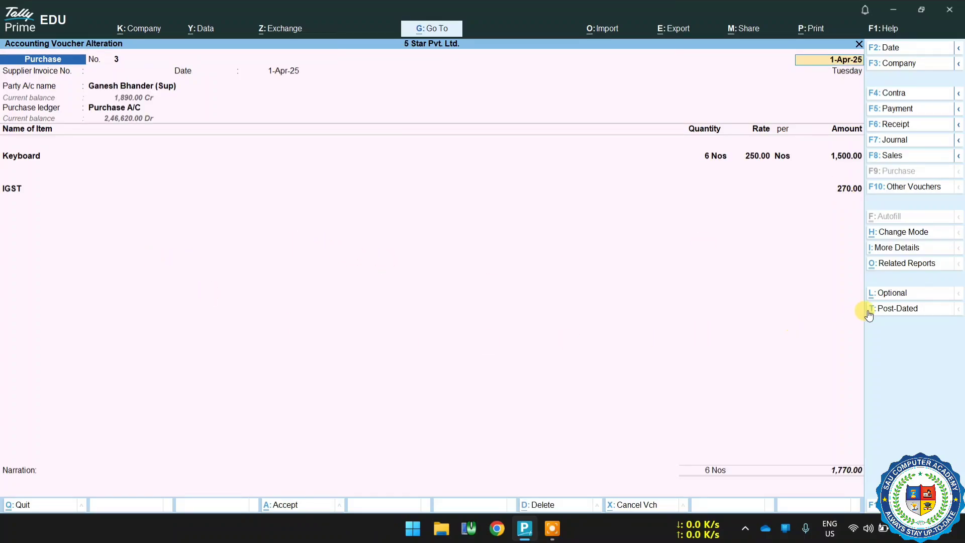
{"action": "left_click", "coordinate": [897, 266]}
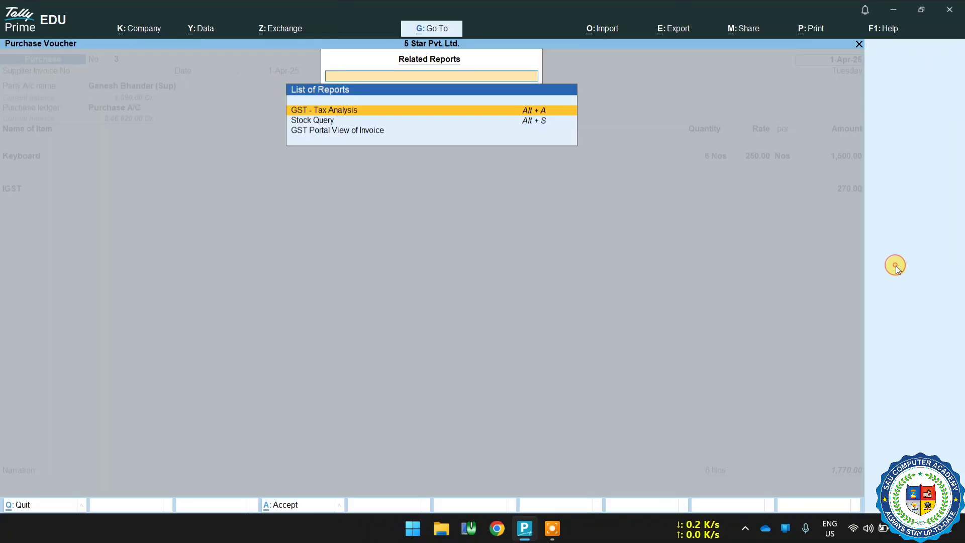
{"action": "left_click", "coordinate": [338, 113]}
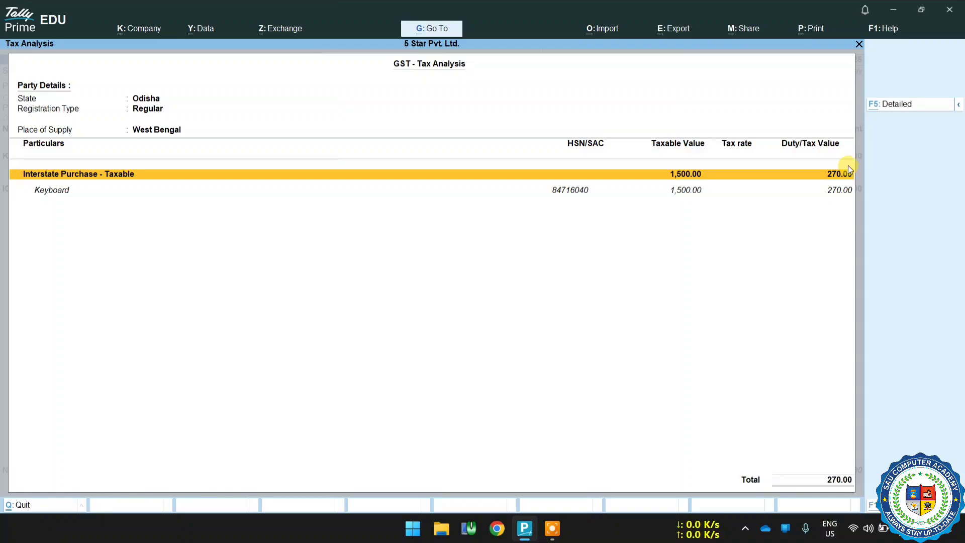
{"action": "key", "text": "F5"}
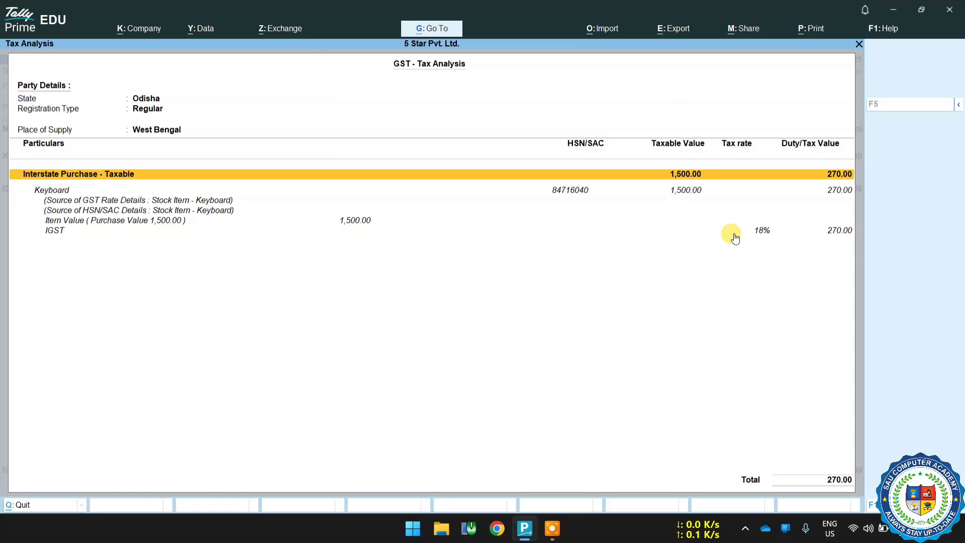
Open the Smart Electronic (Sup) purchase voucher No. 1 and view its detailed GST tax analysis.
{"action": "key", "text": "Escape"}
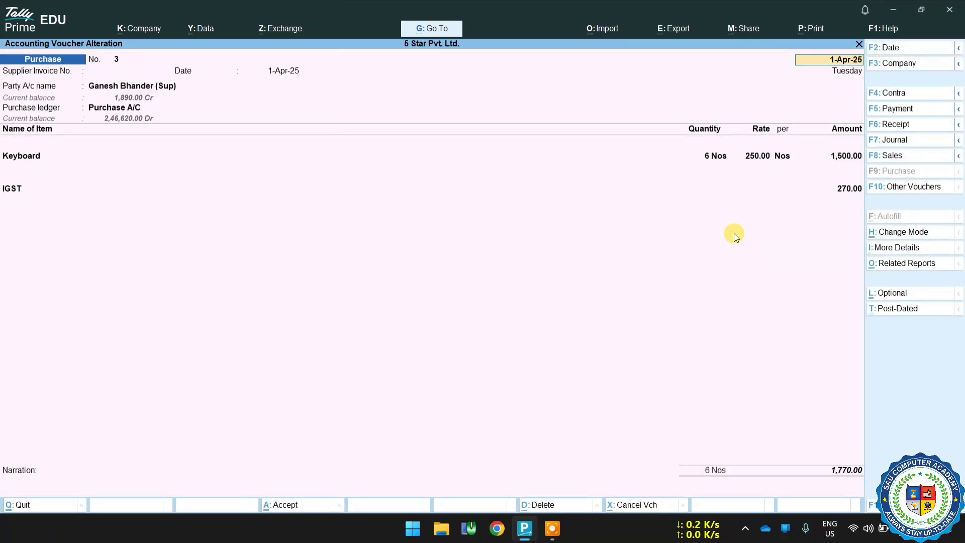
{"action": "key", "text": "Page_Up"}
{"action": "key", "text": "Page_Up"}
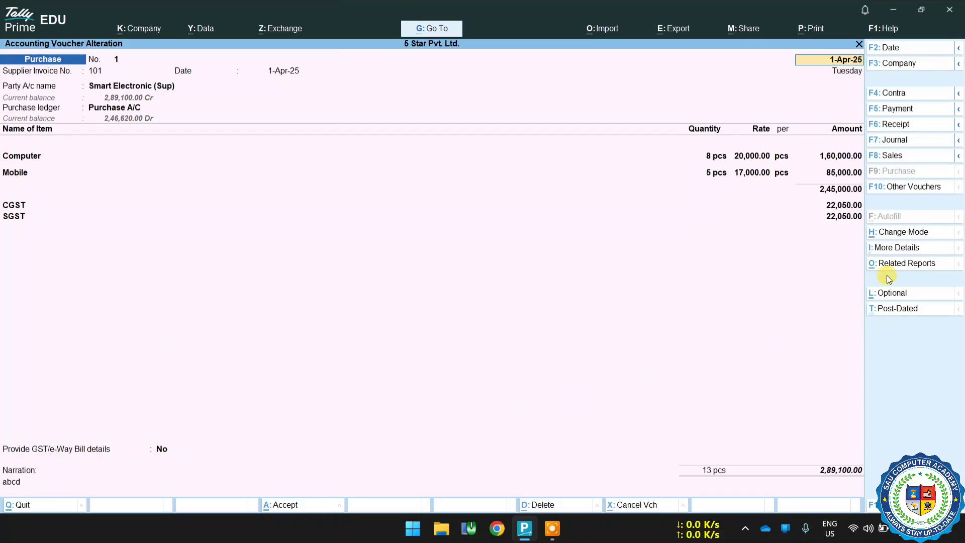
{"action": "left_click", "coordinate": [894, 264]}
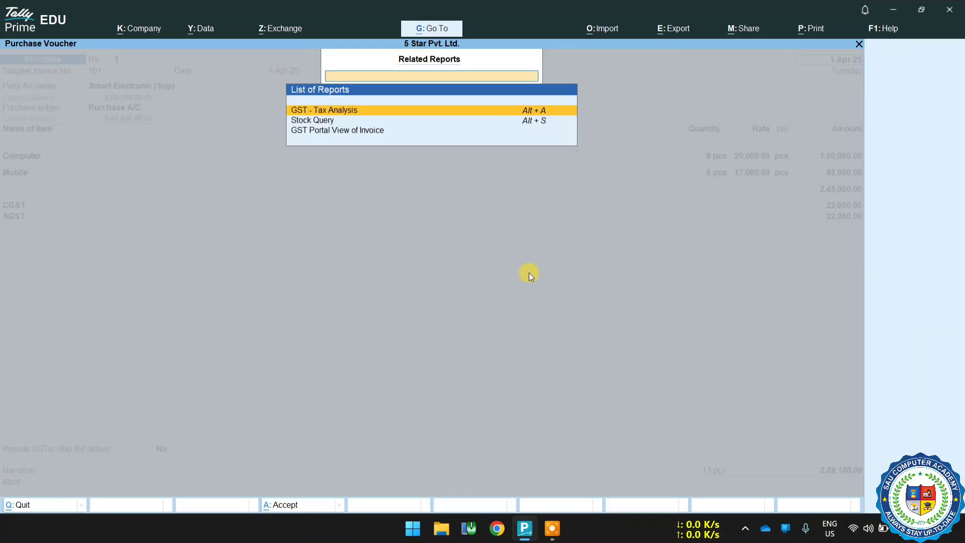
{"action": "left_click", "coordinate": [354, 112]}
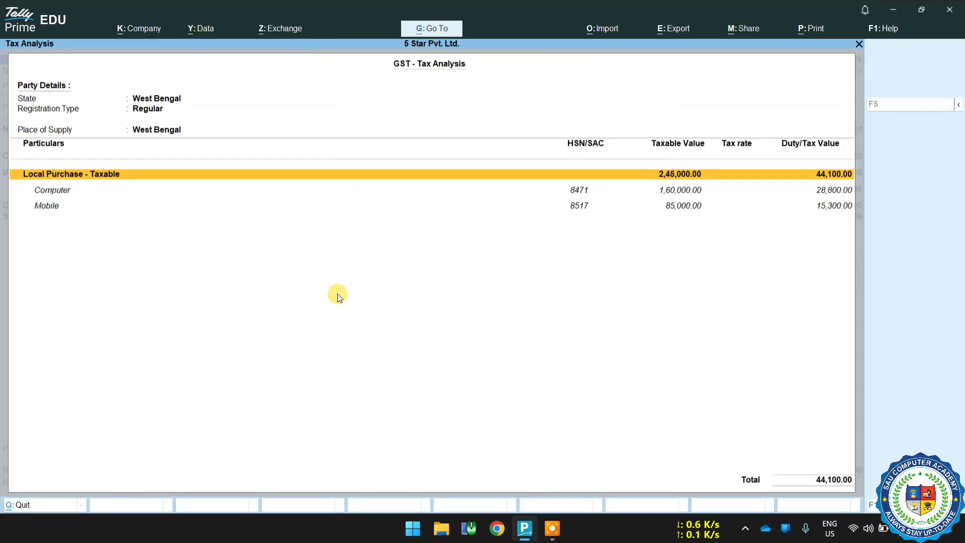
{"action": "key", "text": "alt+F5"}
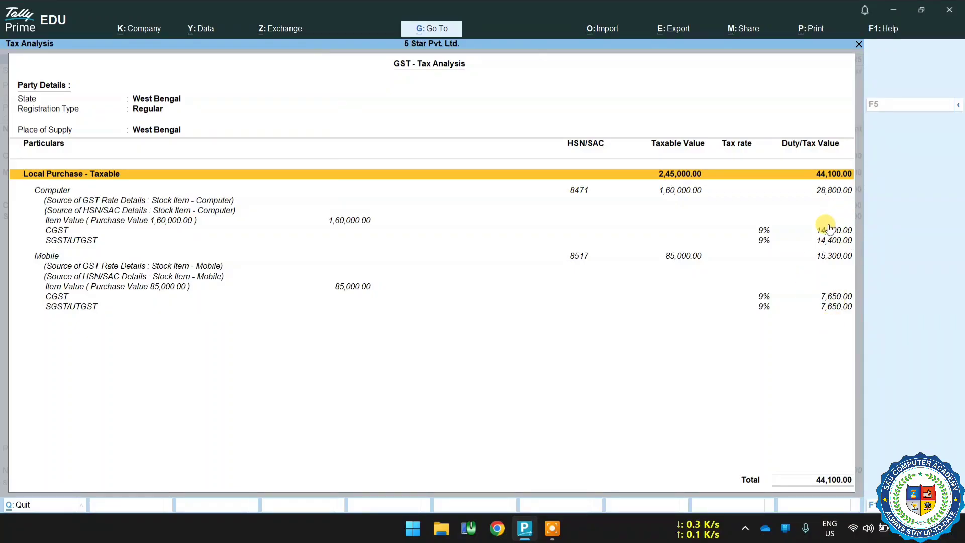
Leave the voucher for the Gateway of Tally, open the Balance Sheet and drill into Current Liabilities.
{"action": "key", "text": "Escape"}
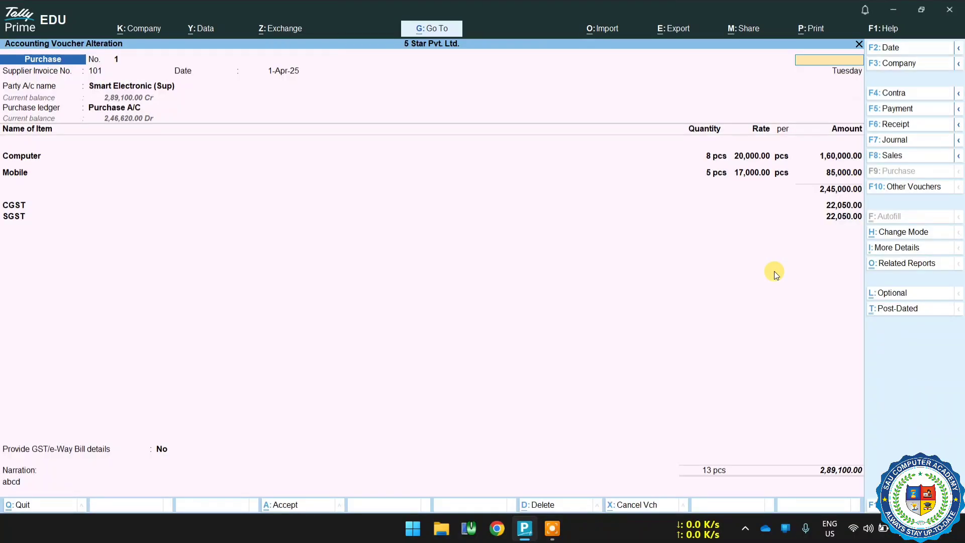
{"action": "key", "text": "Escape"}
{"action": "key", "text": "y"}
{"action": "key", "text": "y"}
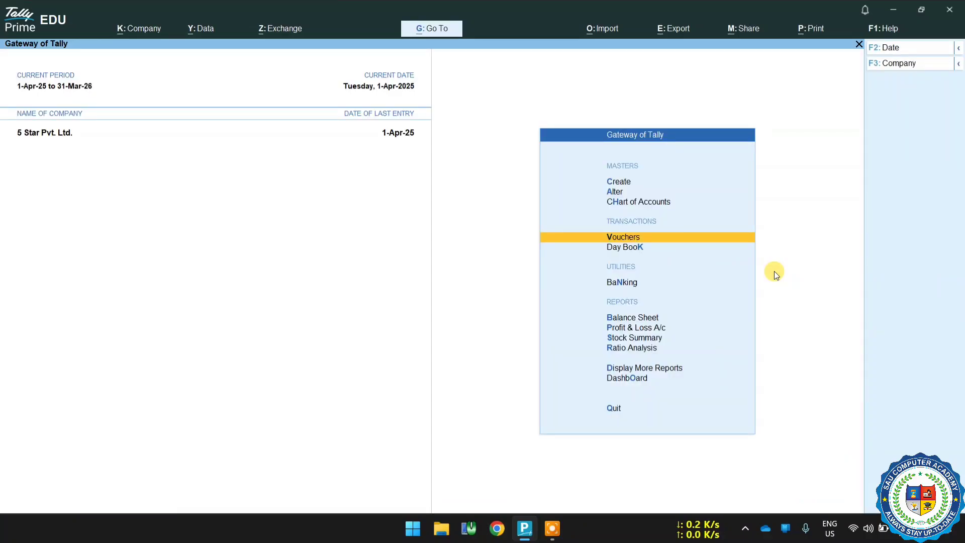
{"action": "key", "text": "Down"}
{"action": "key", "text": "Down"}
{"action": "key", "text": "Down"}
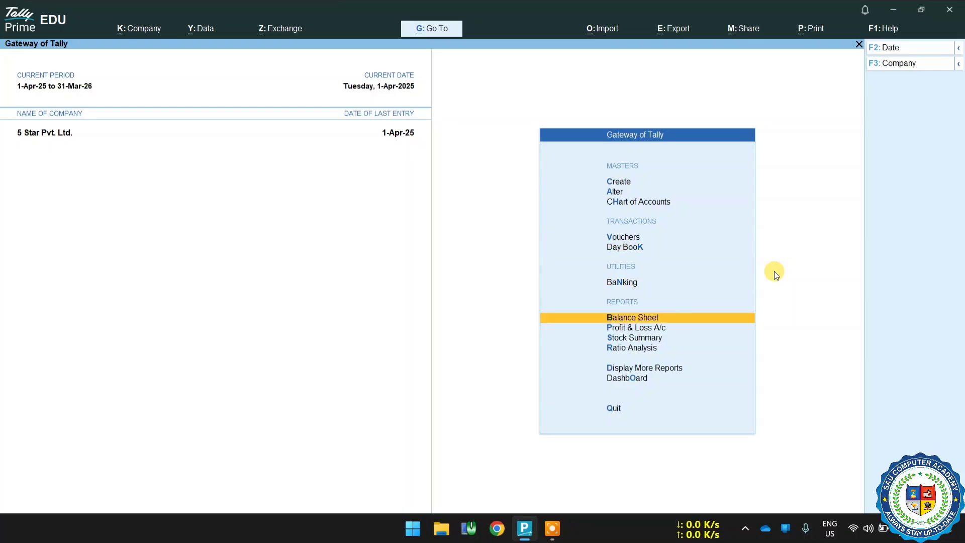
{"action": "key", "text": "Return"}
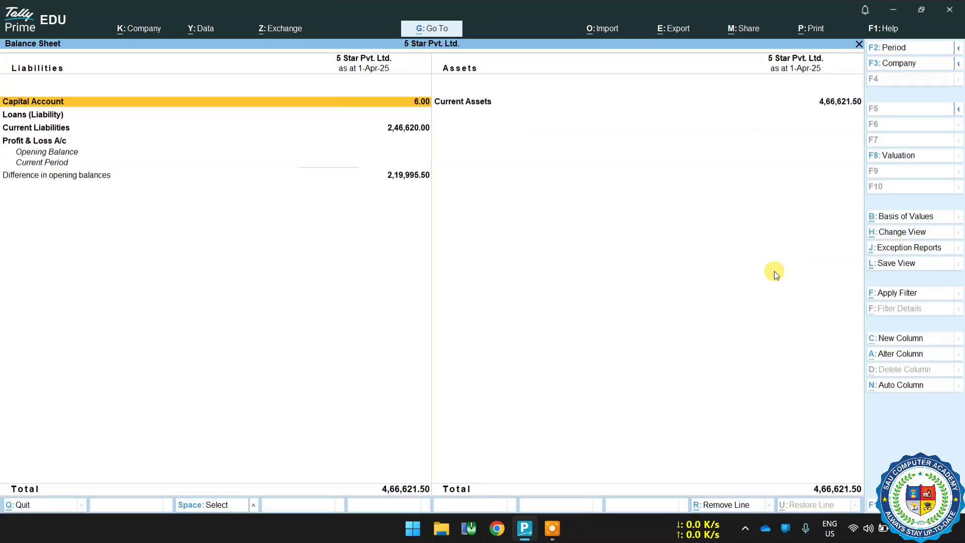
{"action": "key", "text": "Down"}
{"action": "key", "text": "Down"}
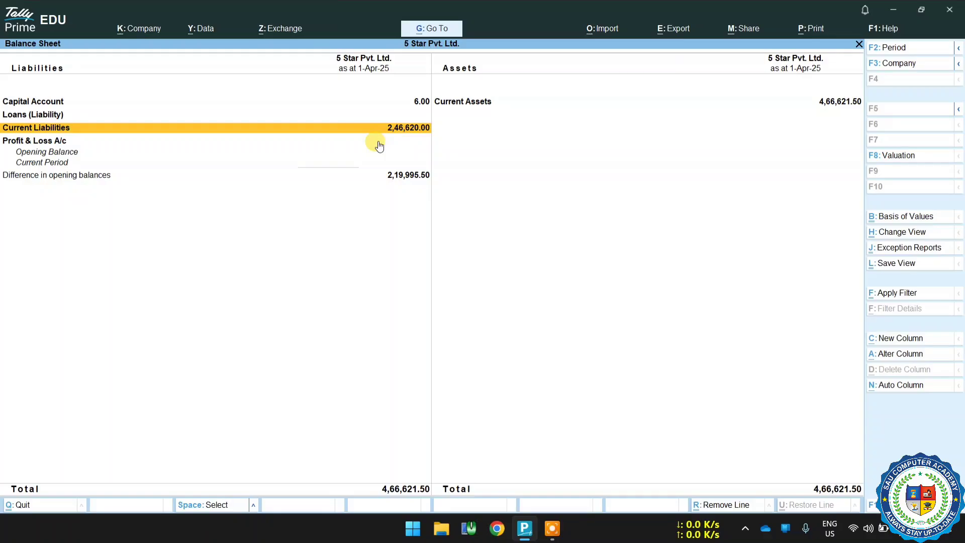
{"action": "key", "text": "Return"}
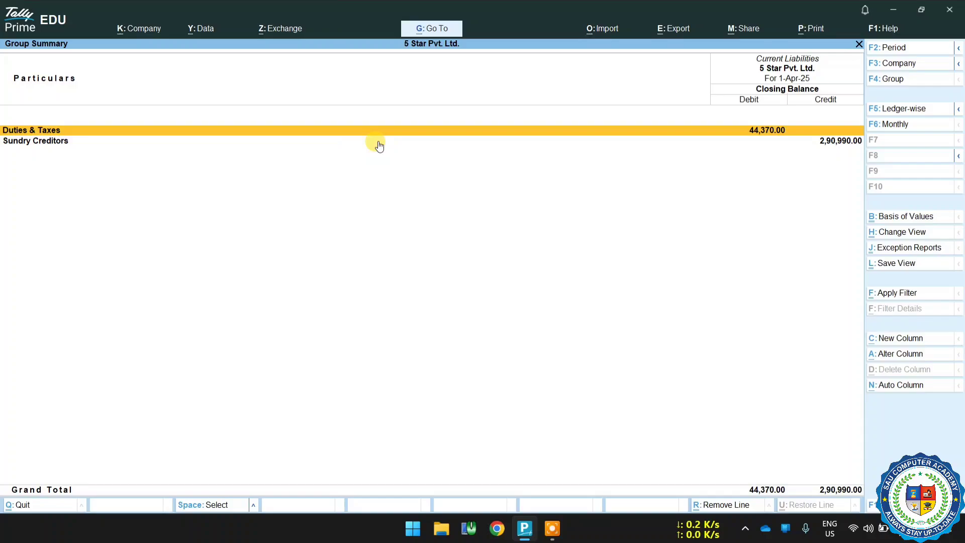
Drill into Sundry Creditors and follow Smart Electronic (Sup)'s ledger down to its purchase voucher.
{"action": "left_click", "coordinate": [832, 144]}
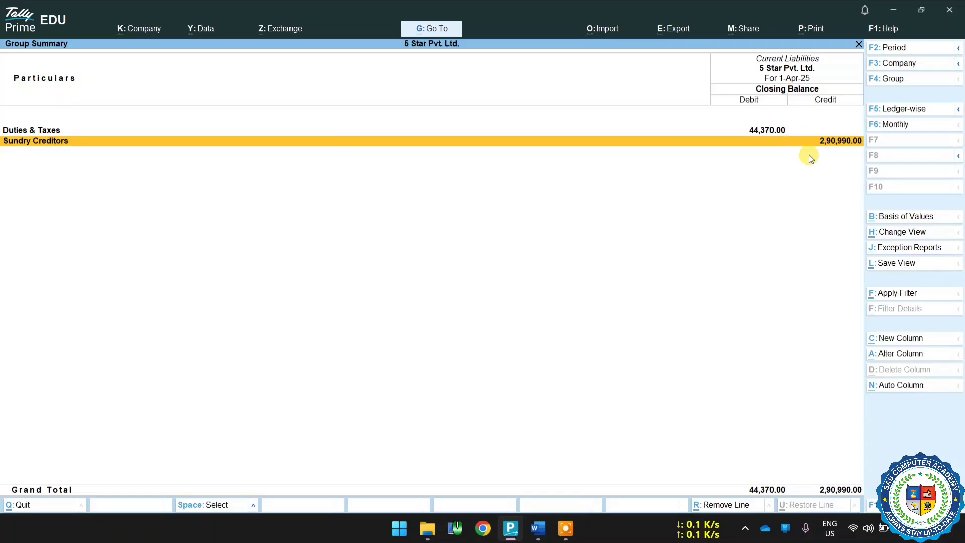
{"action": "key", "text": "Return"}
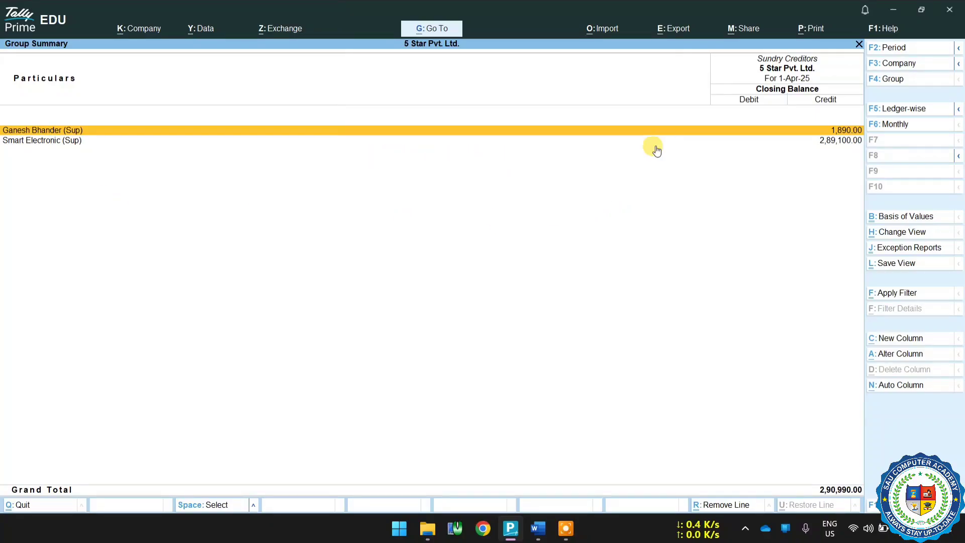
{"action": "left_click", "coordinate": [820, 144]}
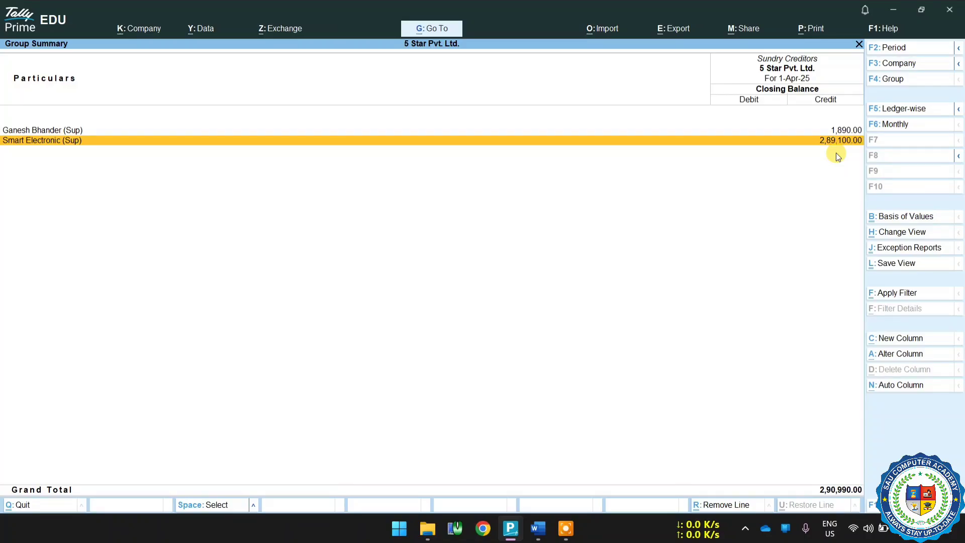
{"action": "key", "text": "Return"}
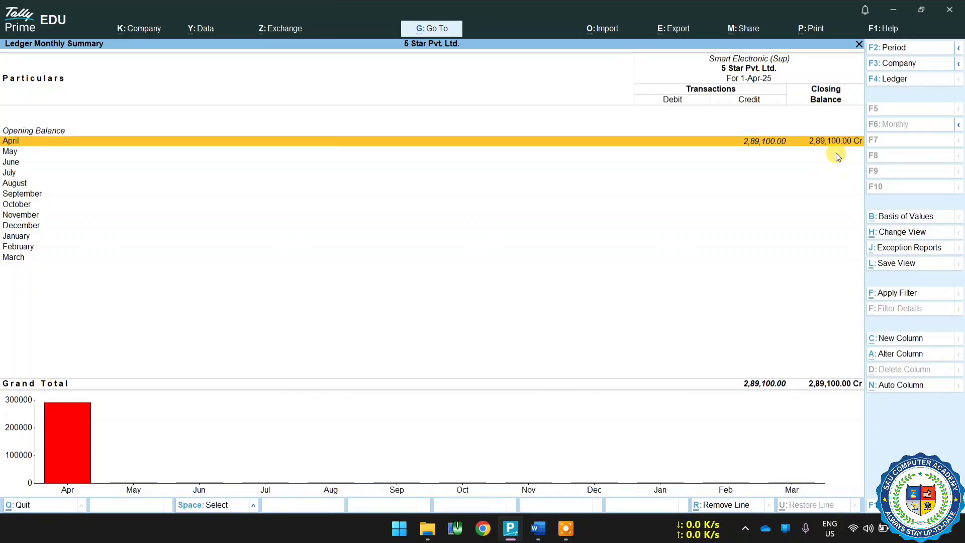
{"action": "key", "text": "Return"}
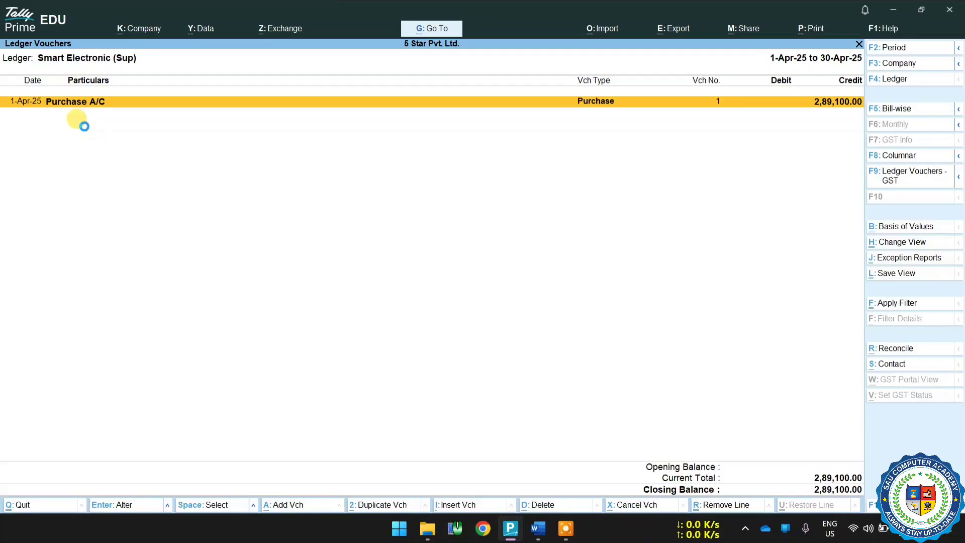
{"action": "key", "text": "Return"}
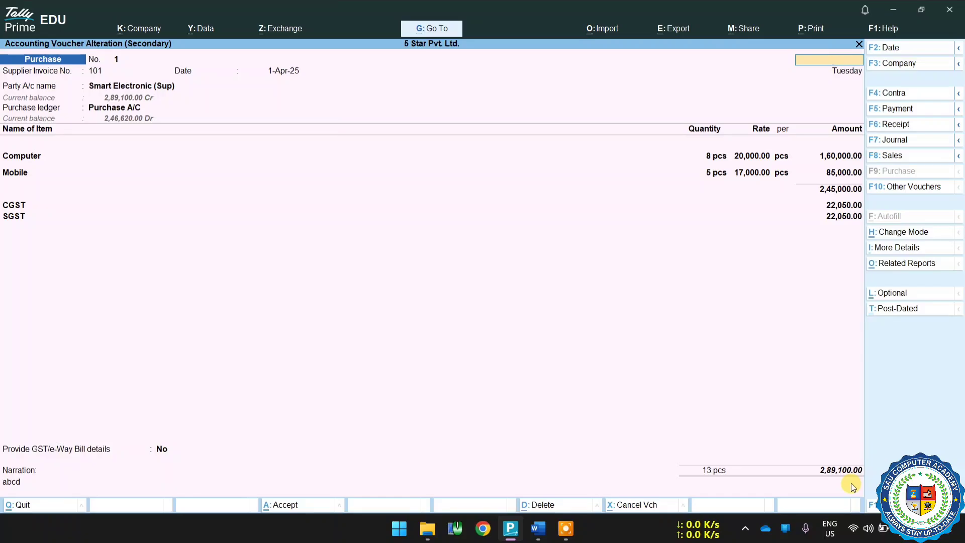
{"action": "key", "text": "Escape"}
{"action": "key", "text": "y"}
{"action": "key", "text": "Escape"}
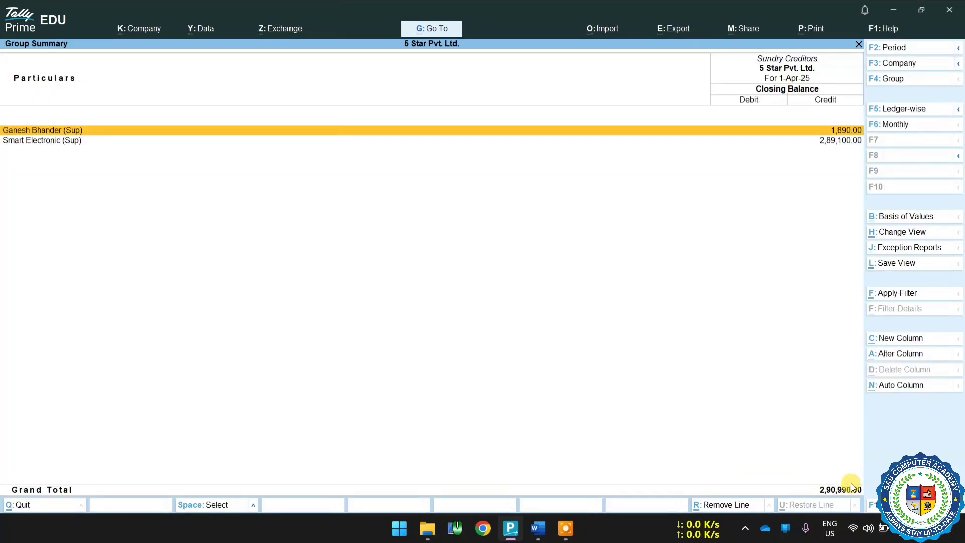
{"action": "key", "text": "Return"}
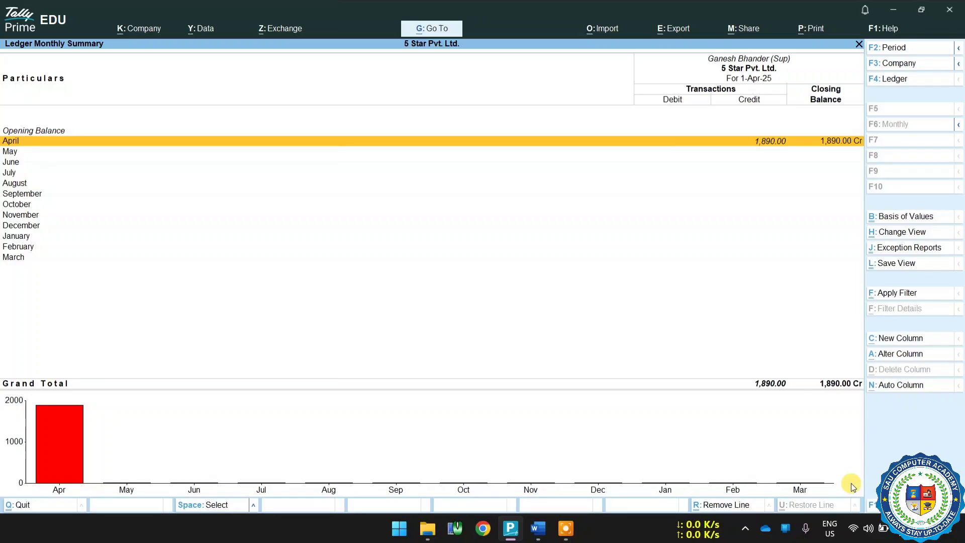
{"action": "key", "text": "Return"}
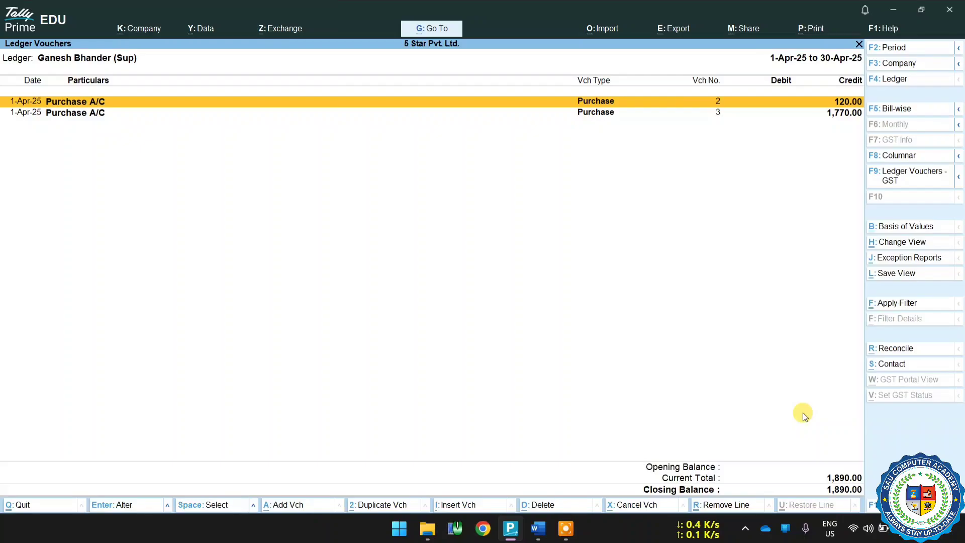
{"action": "key", "text": "Return"}
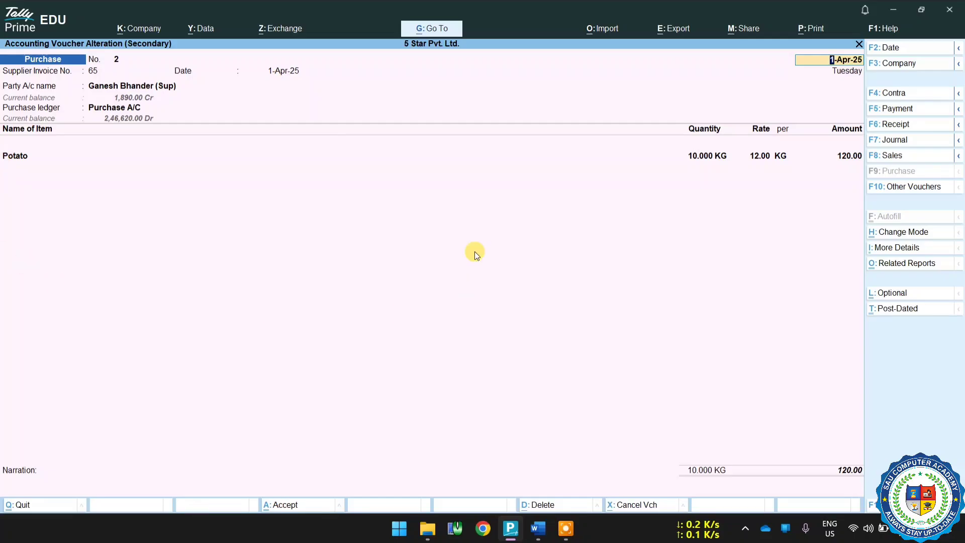
{"action": "key", "text": "Escape"}
{"action": "key", "text": "Escape"}
{"action": "key", "text": "Escape"}
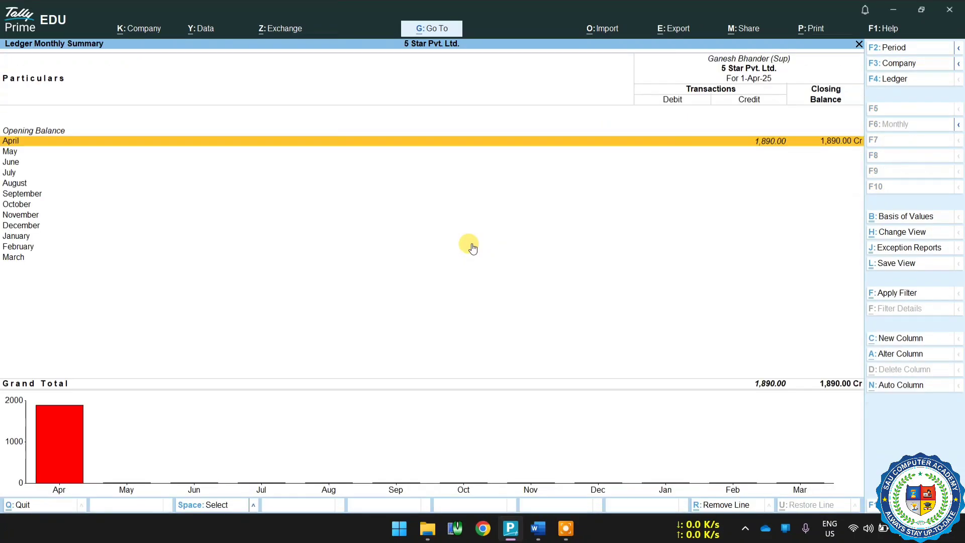
{"action": "key", "text": "Escape"}
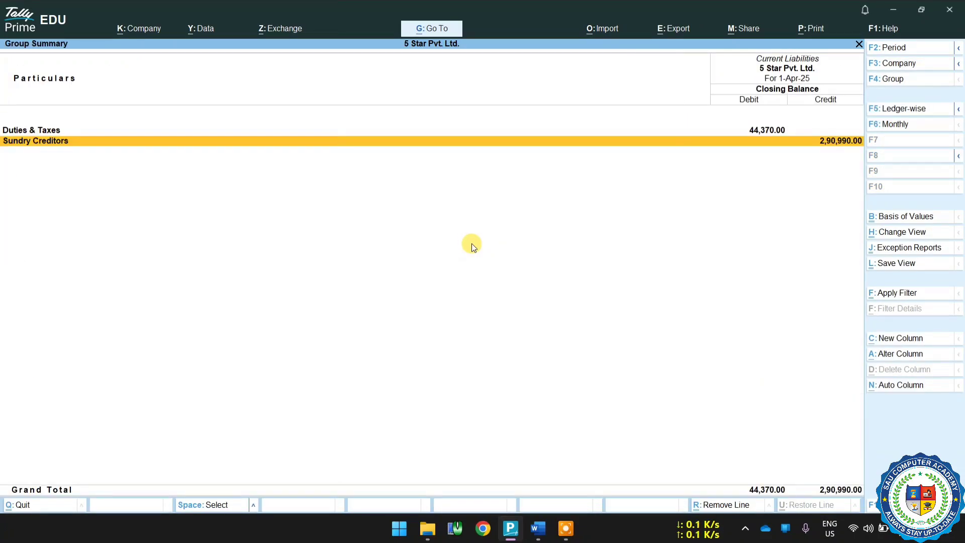
Examine the Duties & Taxes group and the CGST ledger down to its purchase voucher, returning to the Balance Sheet.
{"action": "key", "text": "Return"}
{"action": "key", "text": "Escape"}
{"action": "key", "text": "Up"}
{"action": "key", "text": "Return"}
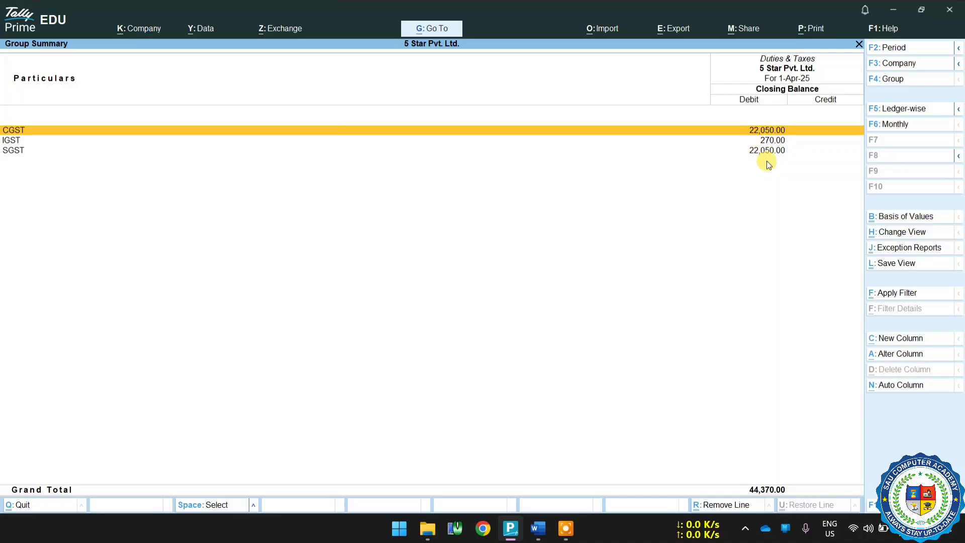
{"action": "key", "text": "Return"}
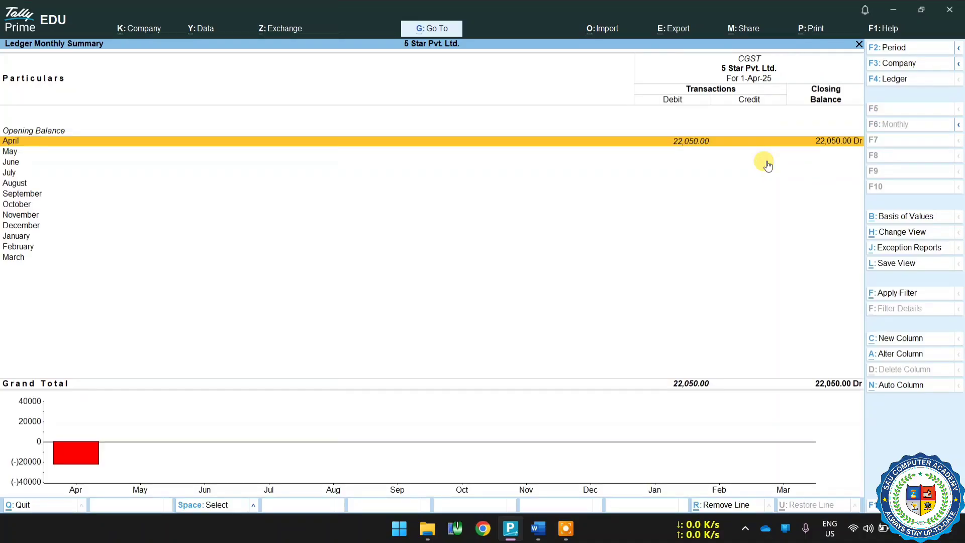
{"action": "key", "text": "Return"}
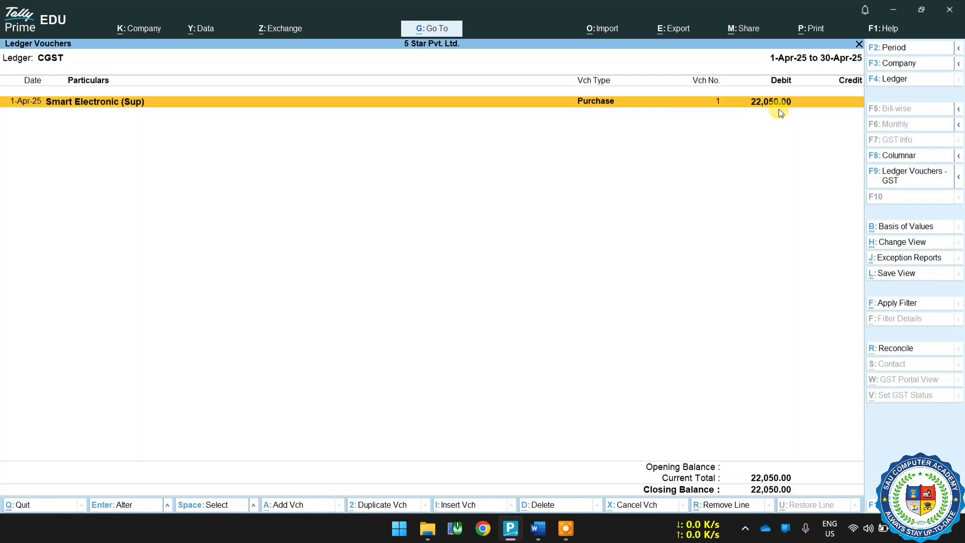
{"action": "key", "text": "Return"}
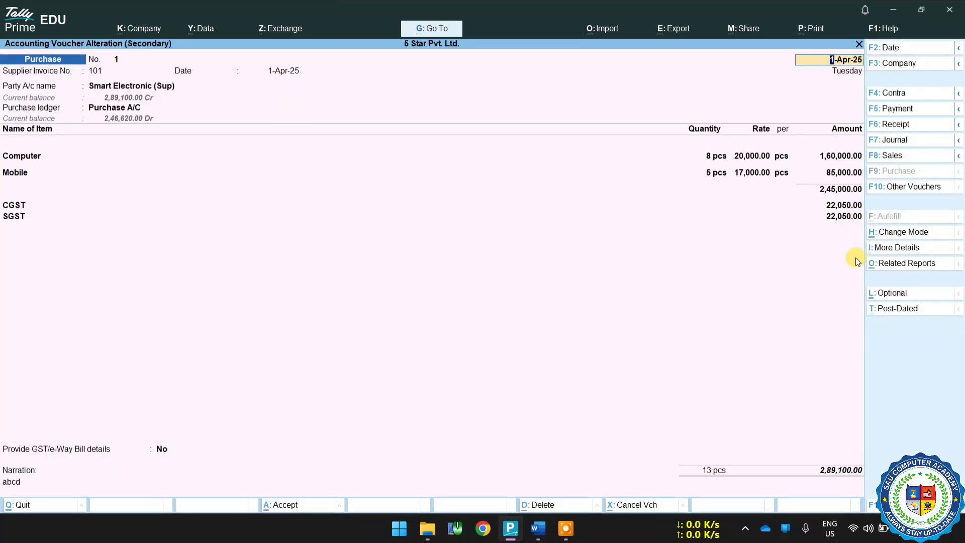
{"action": "key", "text": "Escape"}
{"action": "key", "text": "Escape"}
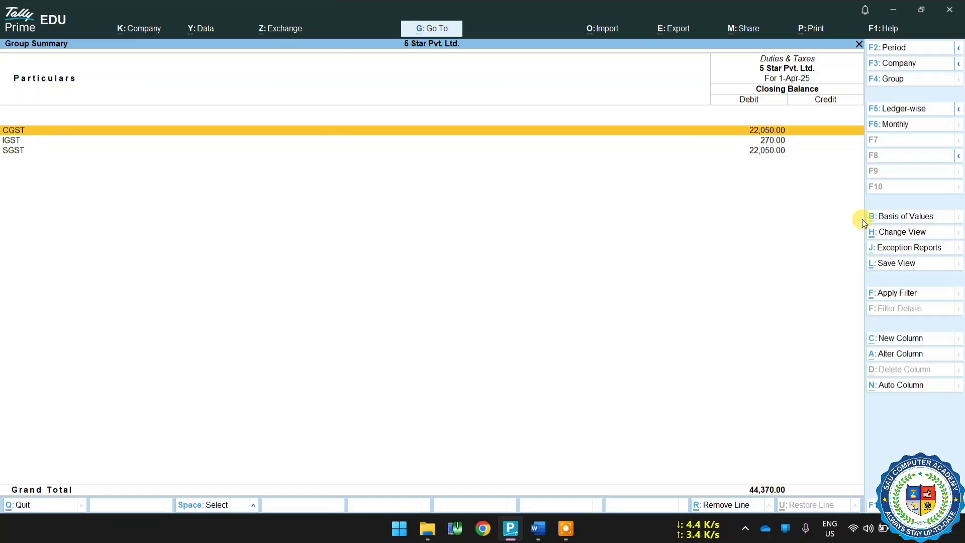
{"action": "key", "text": "Escape"}
{"action": "key", "text": "Escape"}
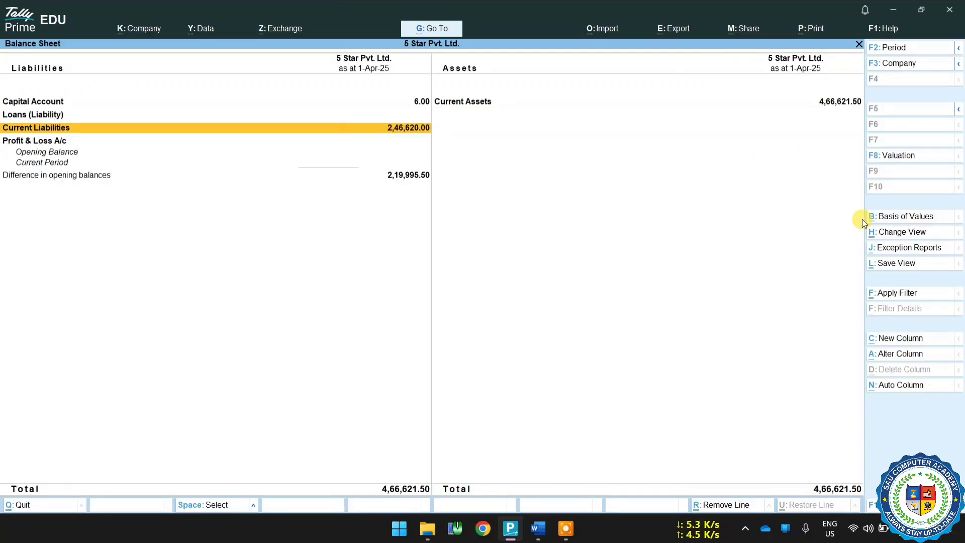